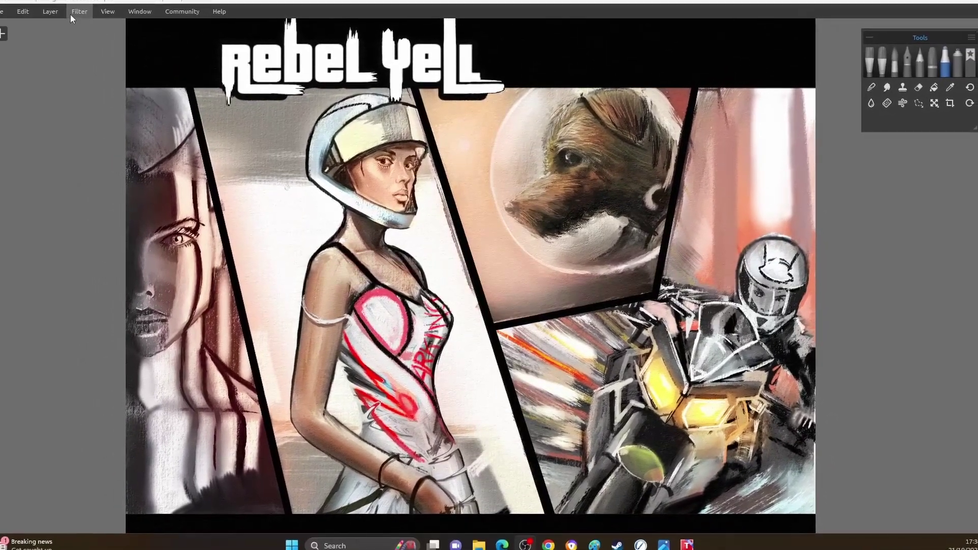
- Open the Filter menu for the Rebel Yell painting
left_click(75, 15)
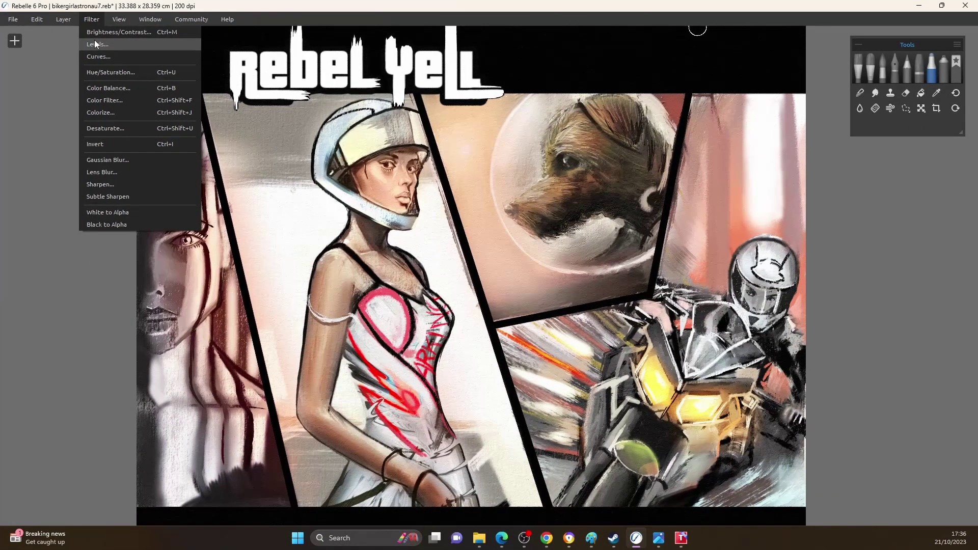
- Apply Levels with the midtone input at about -0.32 to slightly darken the painting
left_click(214, 100)
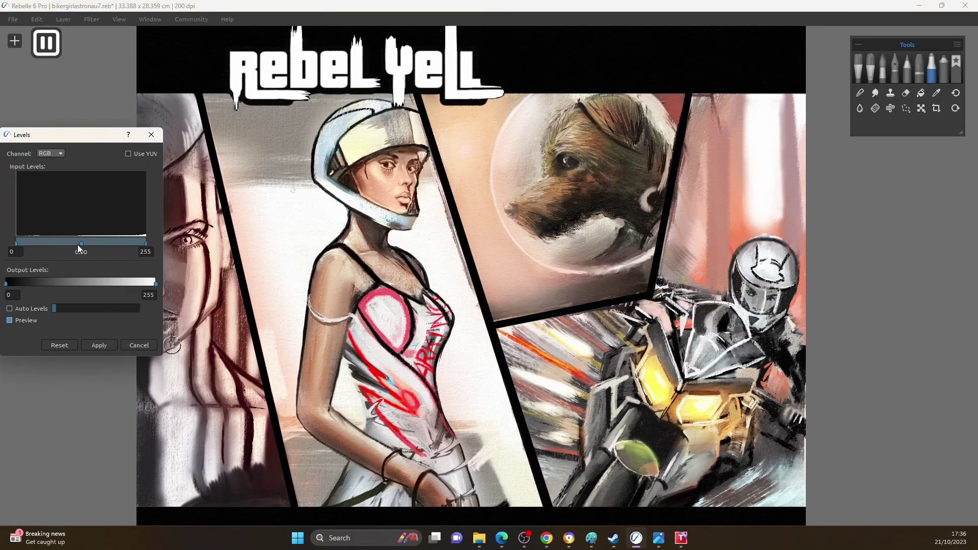
mouse_move(80, 245)
left_mouse_down()
mouse_move(97, 243)
mouse_move(65, 245)
left_mouse_up()
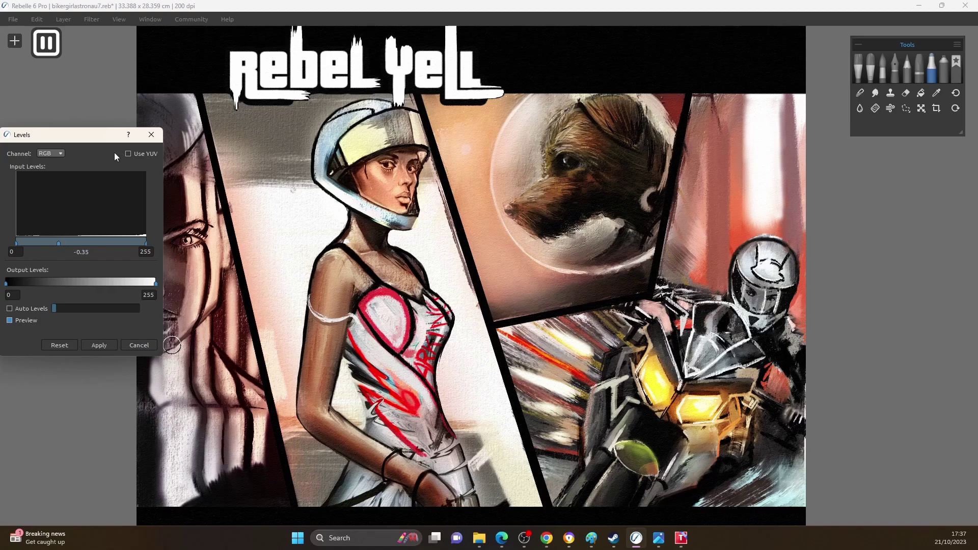
left_click_drag(100, 143, 913, 217)
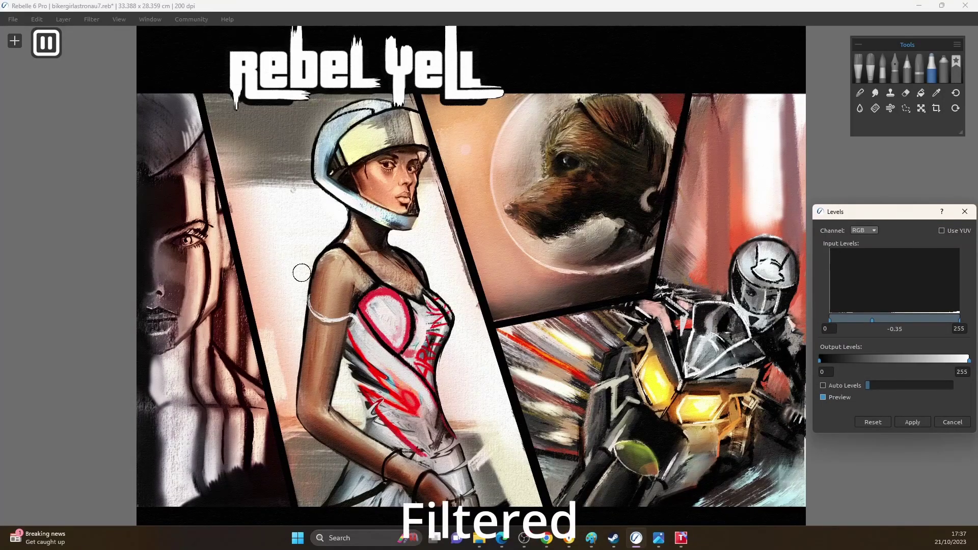
left_click_drag(873, 320, 874, 320)
left_click(908, 421)
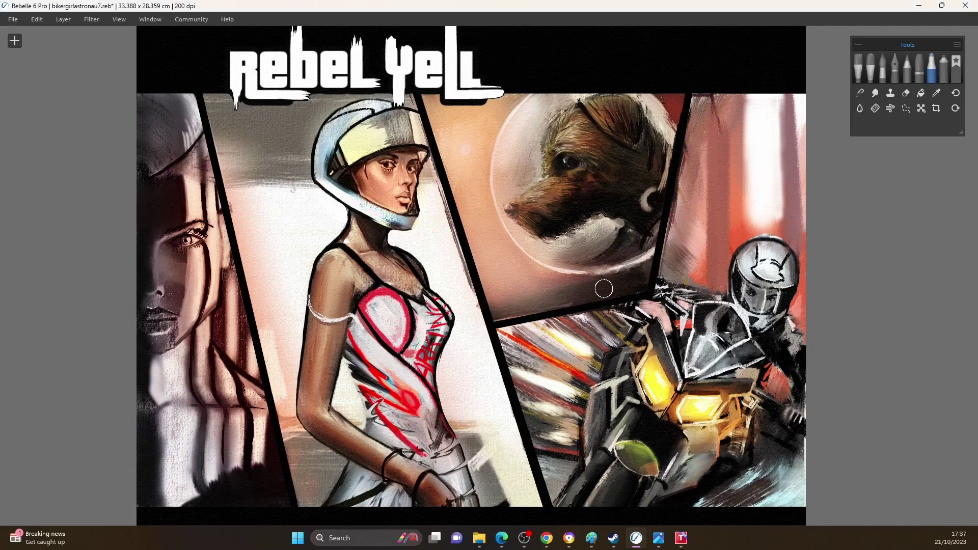
left_click(92, 20)
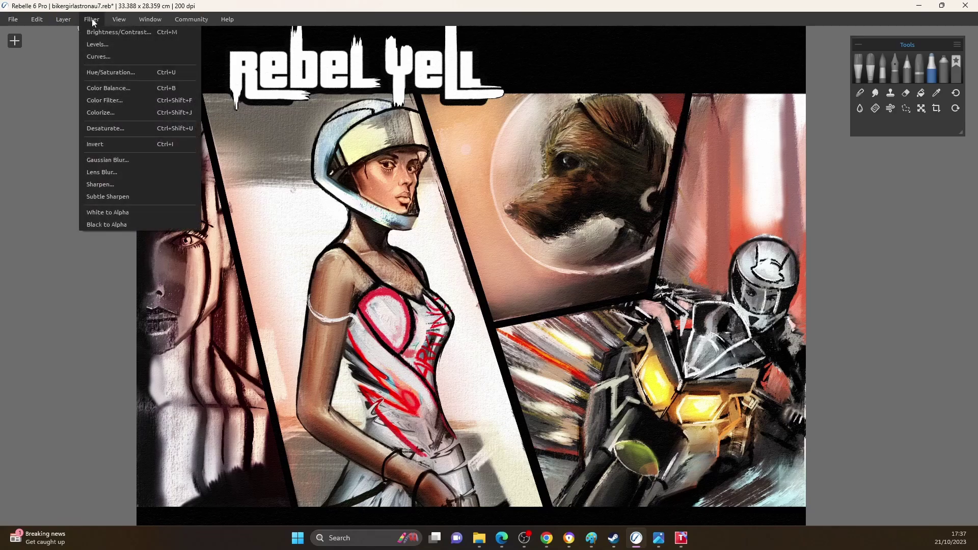
- Apply a Blue-channel Curves adjustment with the curve pulled down to warm the image
left_click(102, 57)
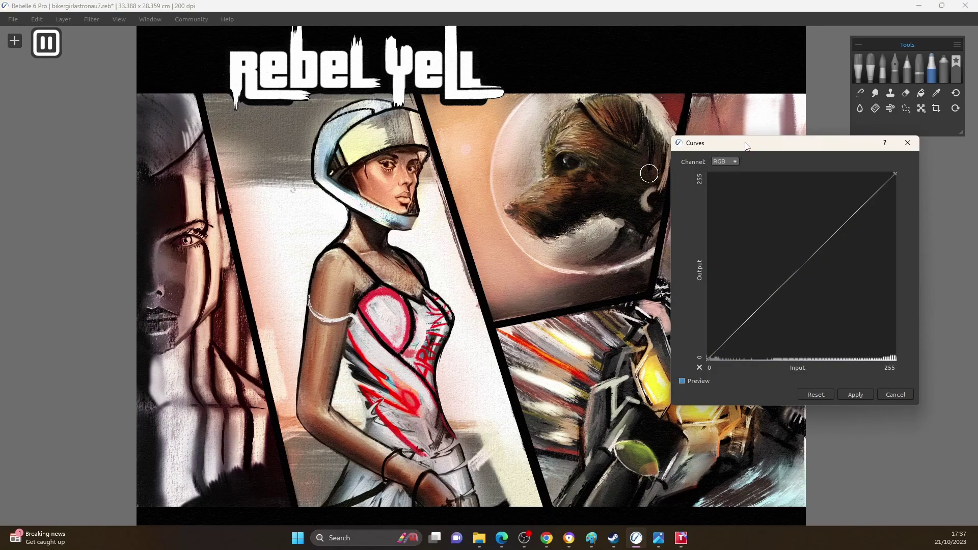
left_click_drag(747, 147, 812, 187)
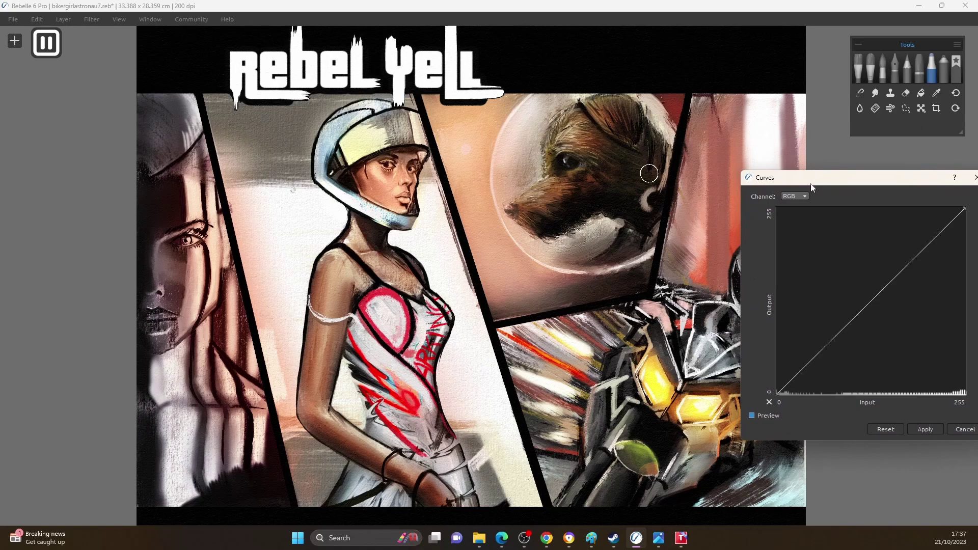
left_click(806, 197)
left_click(798, 237)
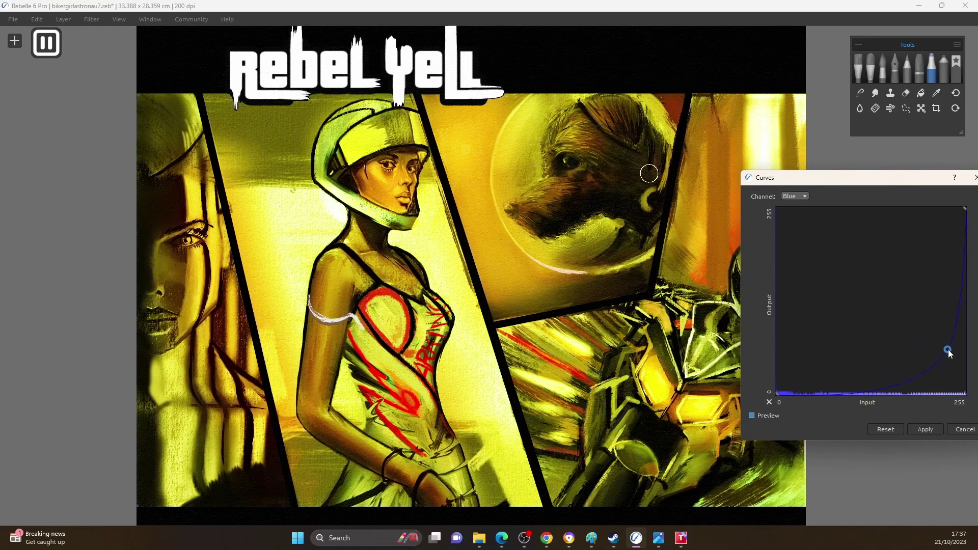
left_click_drag(949, 349, 915, 328)
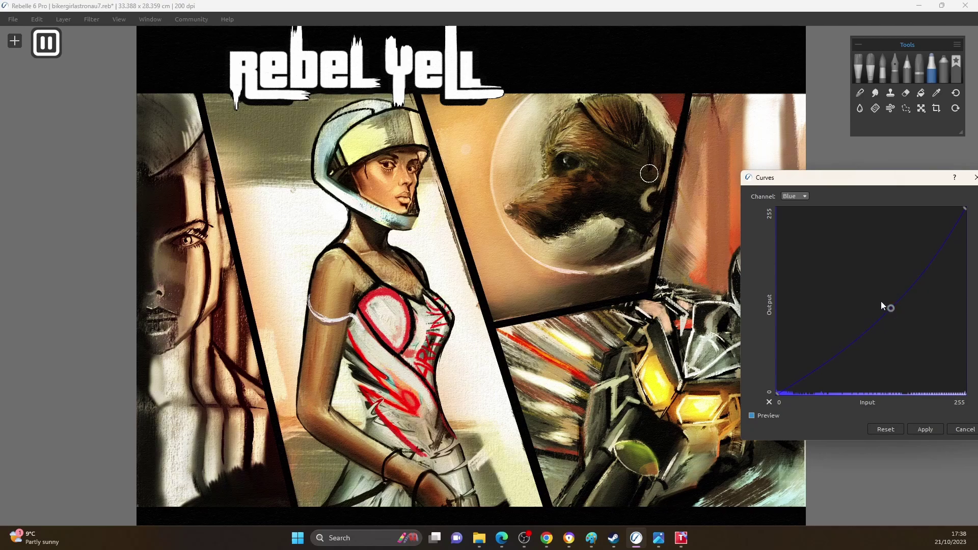
left_click(925, 429)
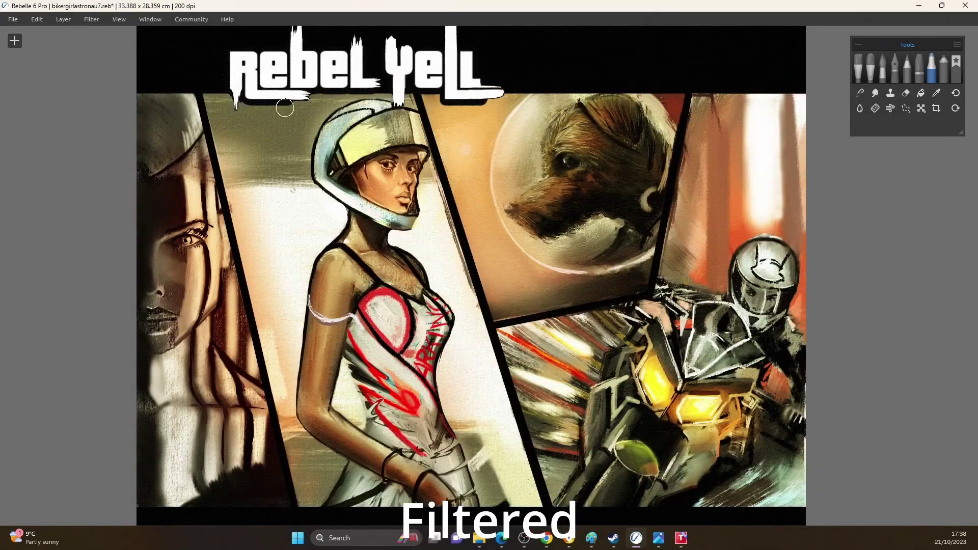
- Restore the side panels and polygon-select the space-dog panel by its four corners
key("Tab")
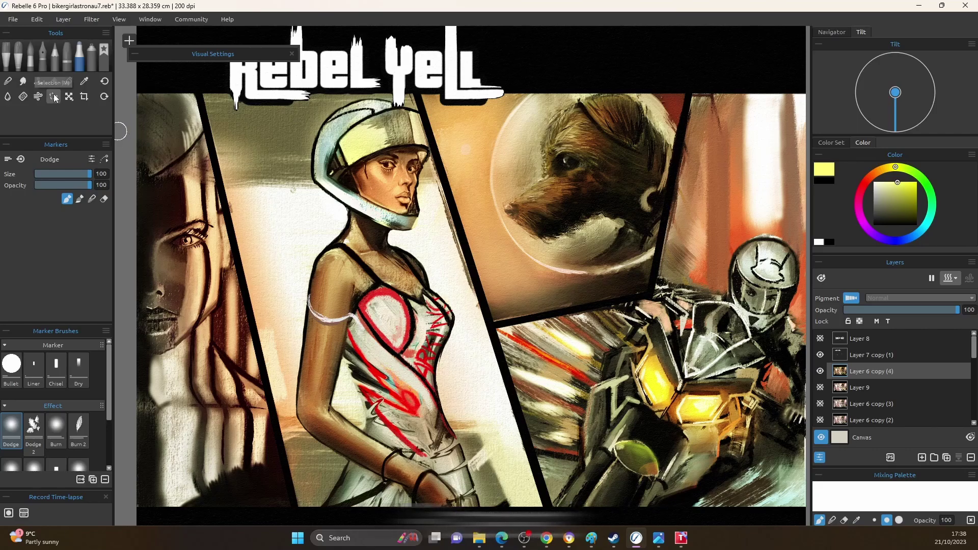
key("s")
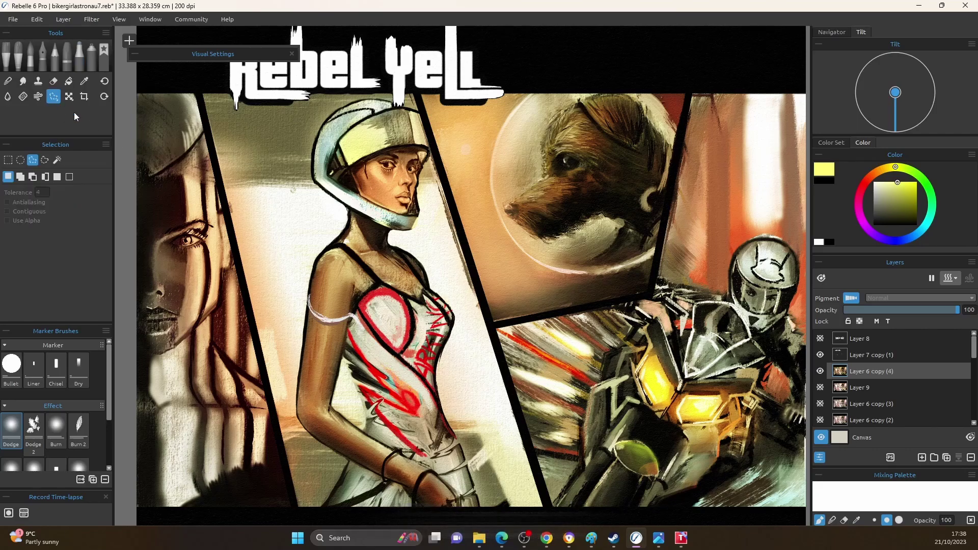
left_click(413, 91)
left_click(492, 325)
left_click(650, 296)
left_click(692, 85)
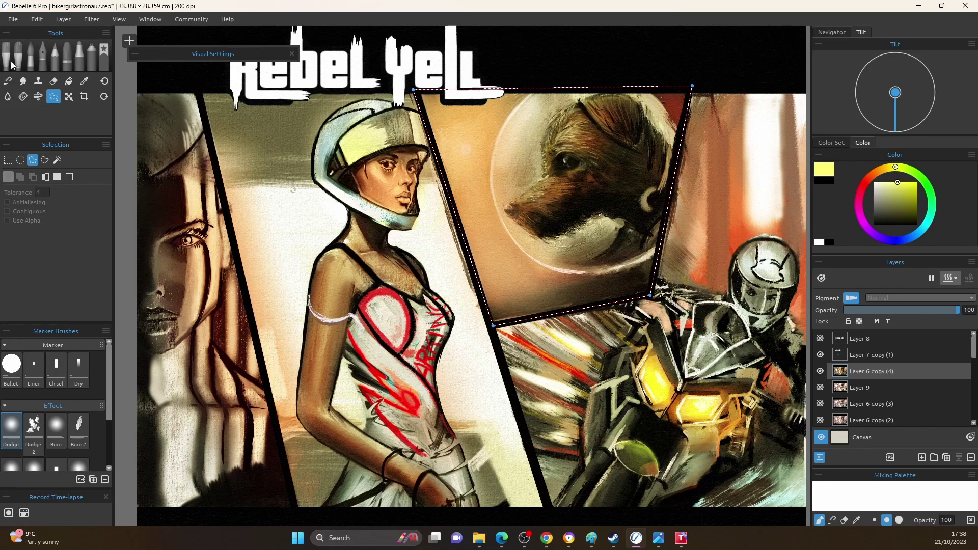
- Open Levels for the dog panel and nudge its midtones brighter
left_click(92, 19)
left_click(102, 42)
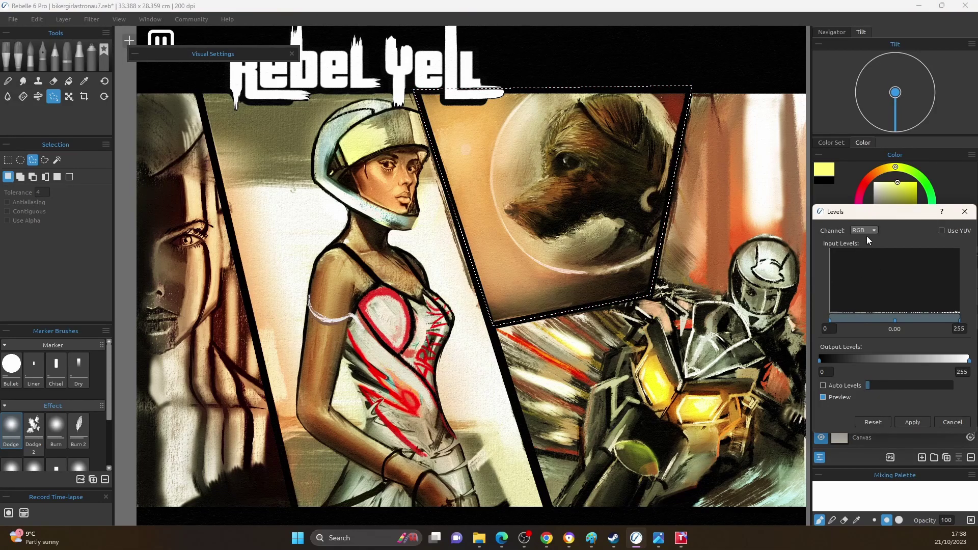
mouse_move(896, 320)
left_mouse_down()
mouse_move(887, 320)
mouse_move(942, 322)
mouse_move(897, 320)
left_mouse_up()
- Close Levels and apply Brightness/Contrast of brightness 31, contrast 8 to the dog panel
left_click(946, 423)
left_click(93, 19)
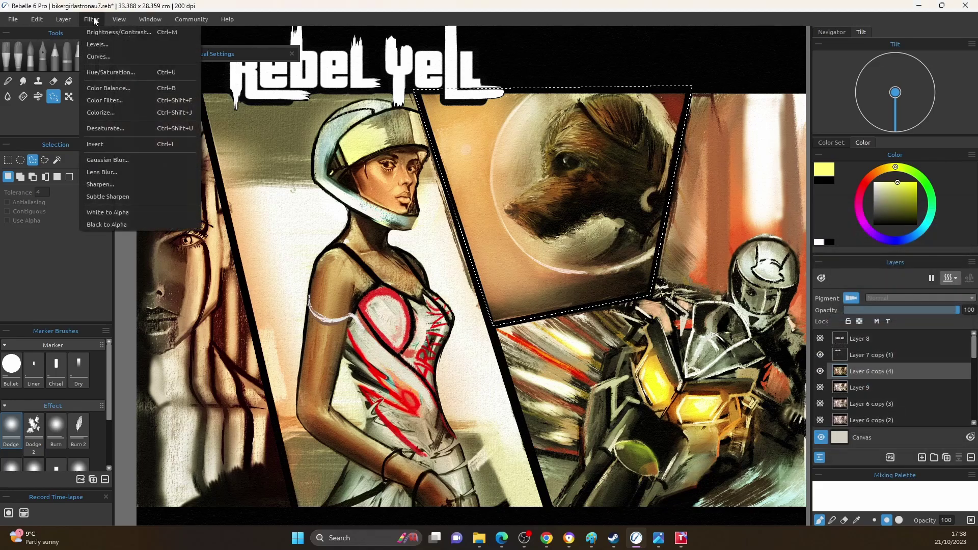
left_click(116, 33)
left_click_drag(674, 126, 239, 304)
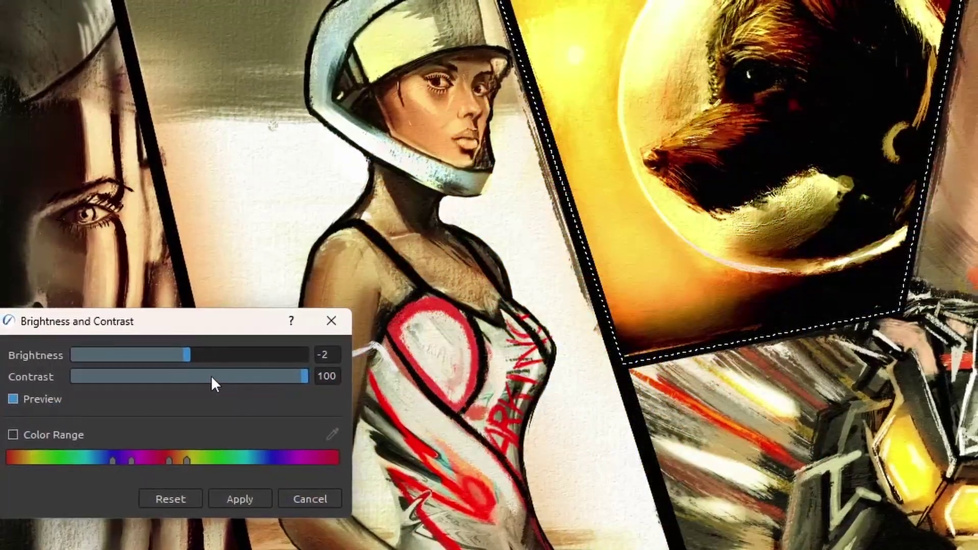
left_click_drag(212, 377, 320, 378)
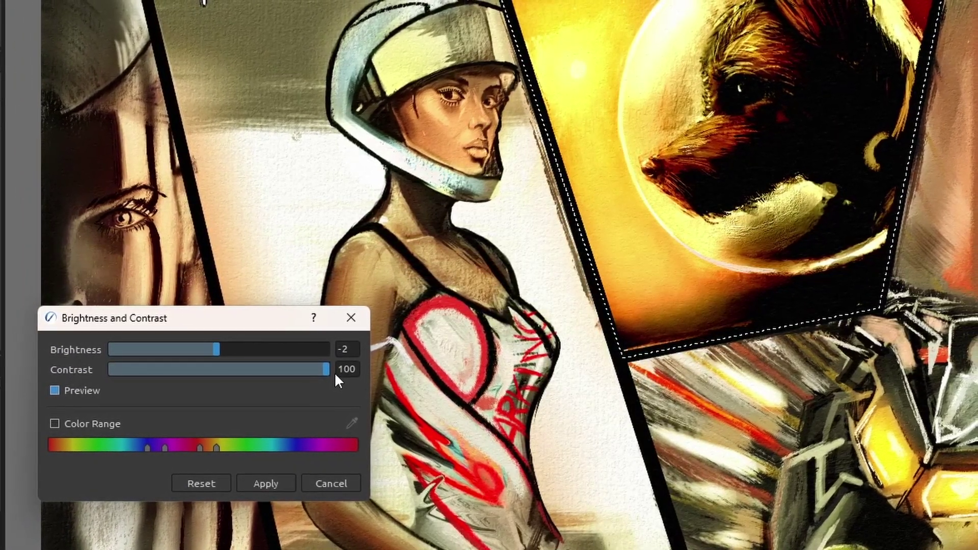
left_click_drag(334, 375, 257, 362)
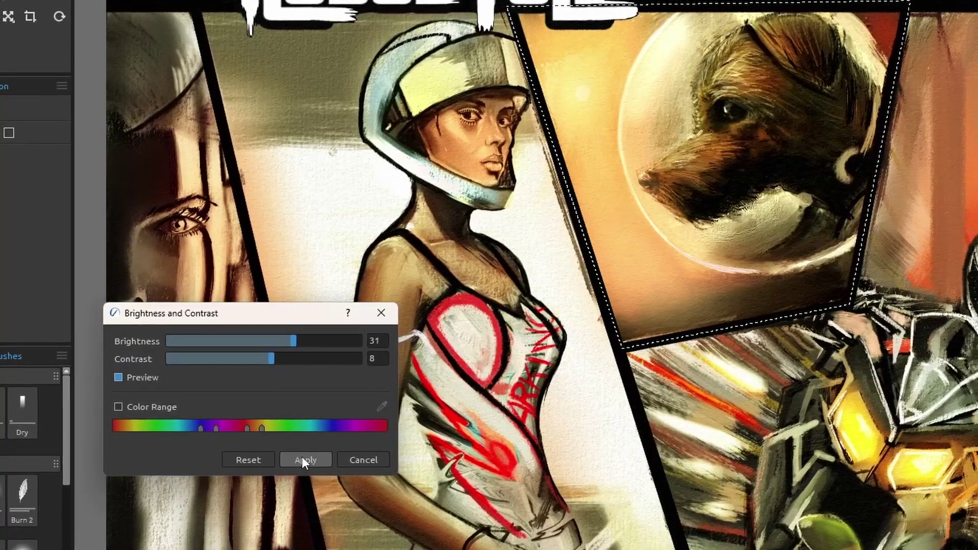
left_click(302, 459)
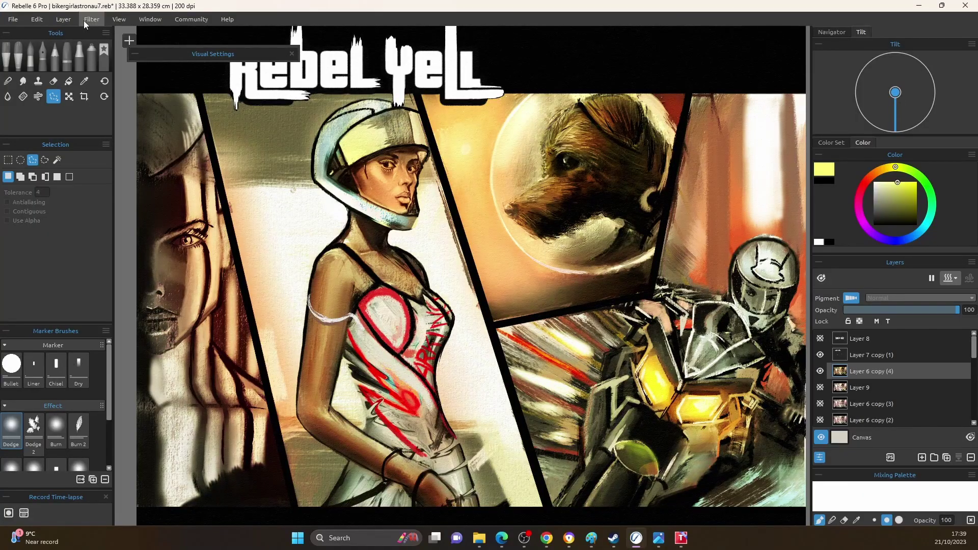
- Try Black to Alpha, undo it, then apply White to Alpha to the layer
left_click(84, 23)
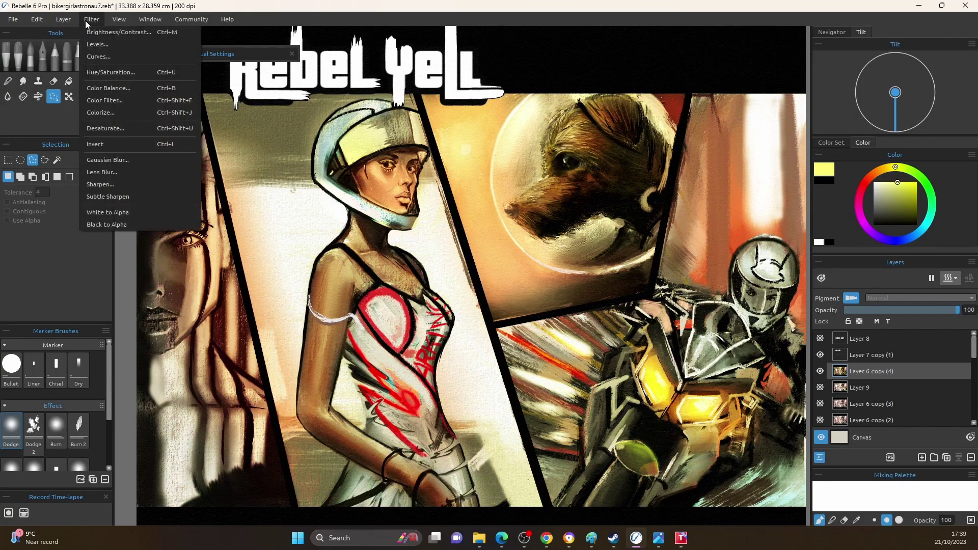
left_click(127, 222)
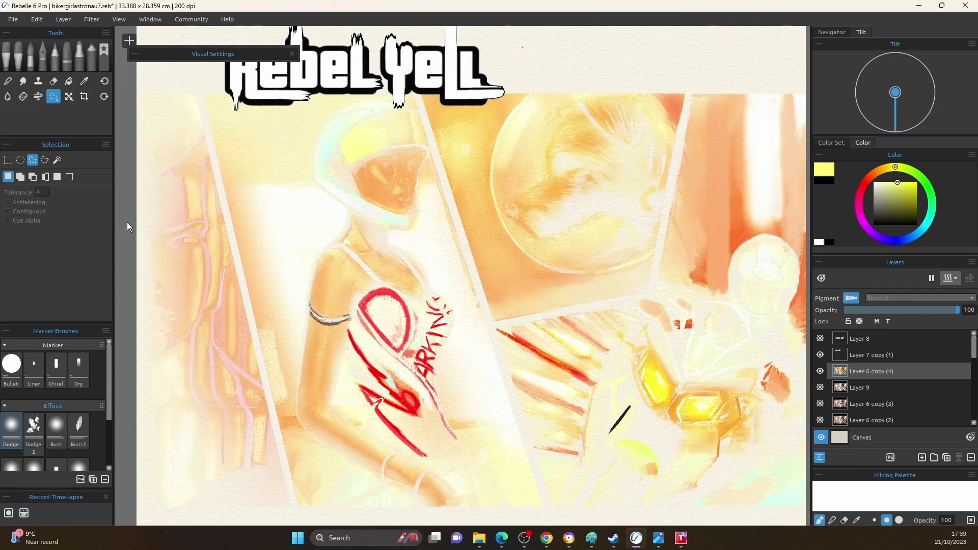
key("ctrl+z")
left_click(91, 18)
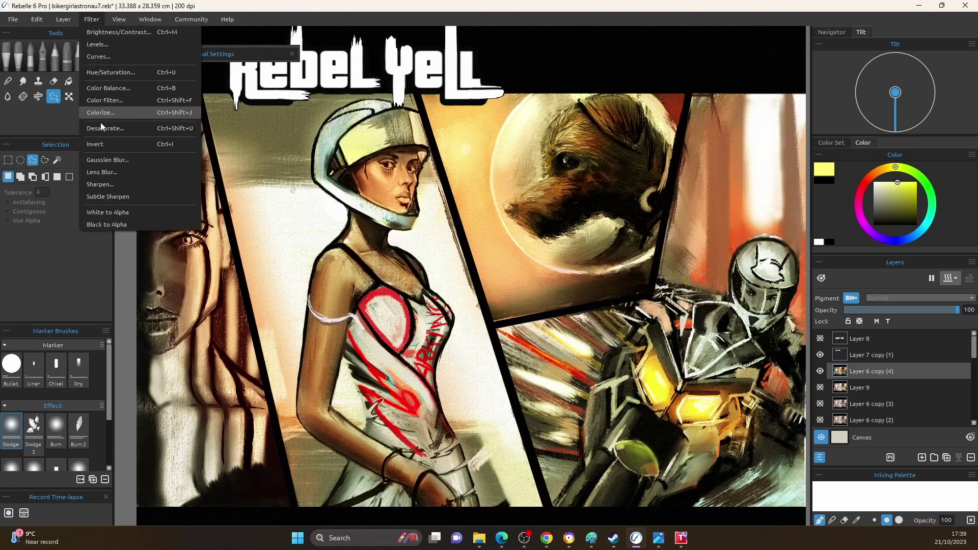
left_click(114, 212)
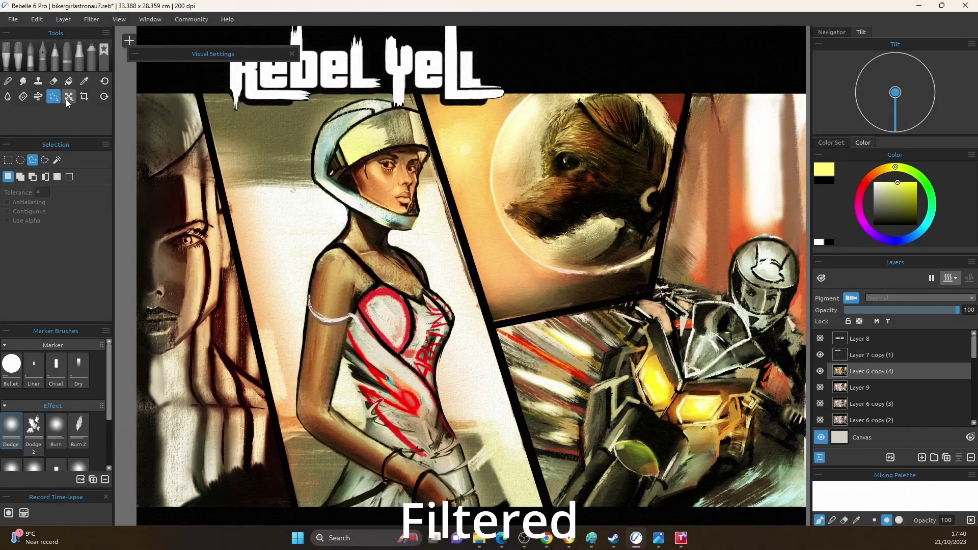
- Outline the left portrait panel with four polygon points and apply White to Alpha
left_click(193, 80)
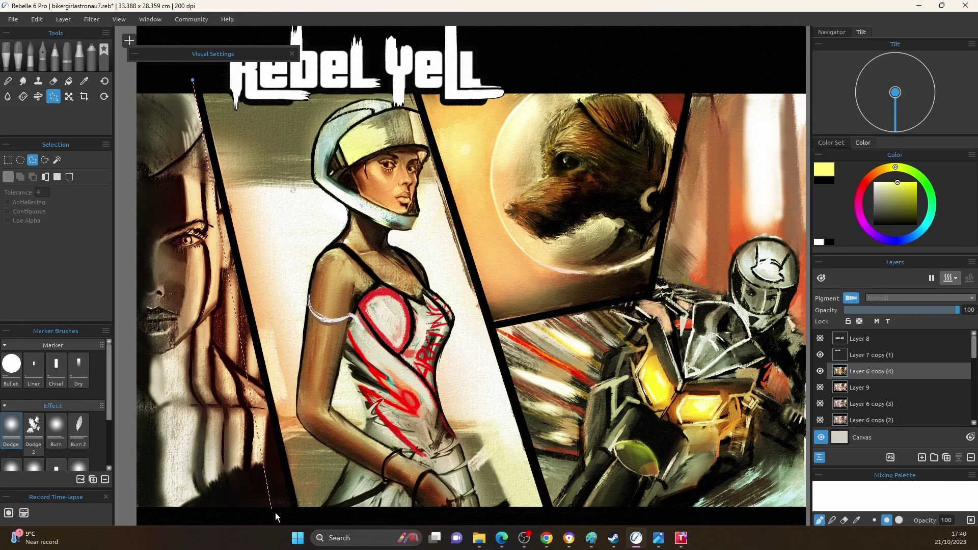
left_click(297, 516)
left_click(122, 516)
left_click(131, 80)
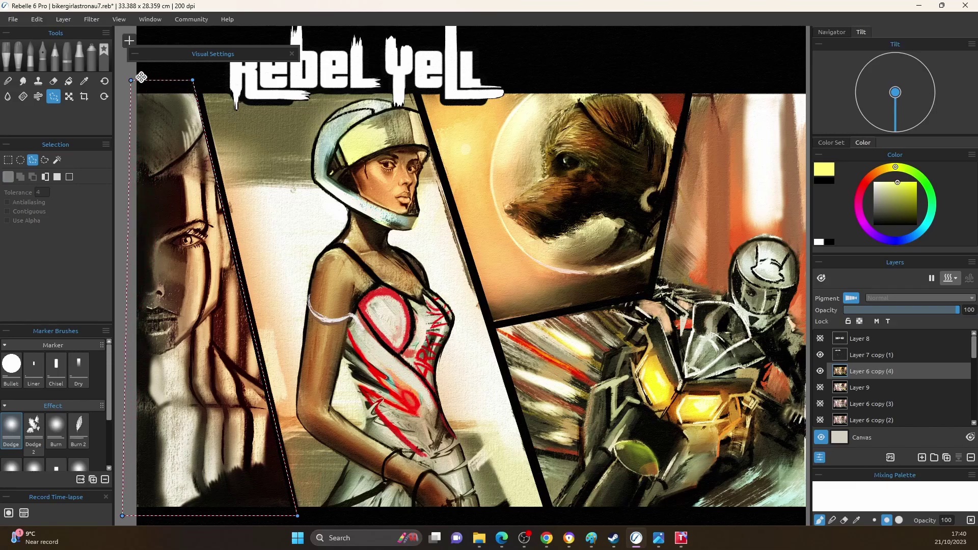
left_click(91, 21)
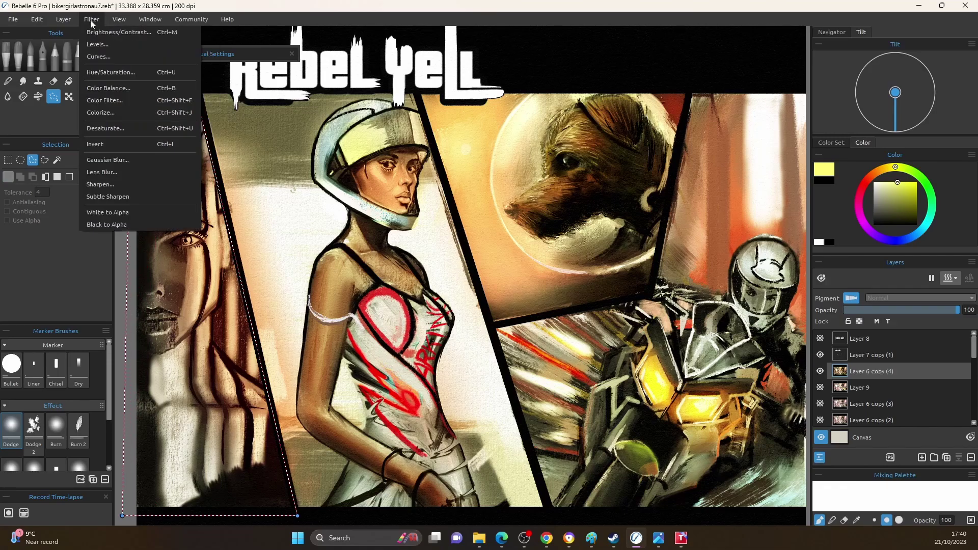
left_click(108, 213)
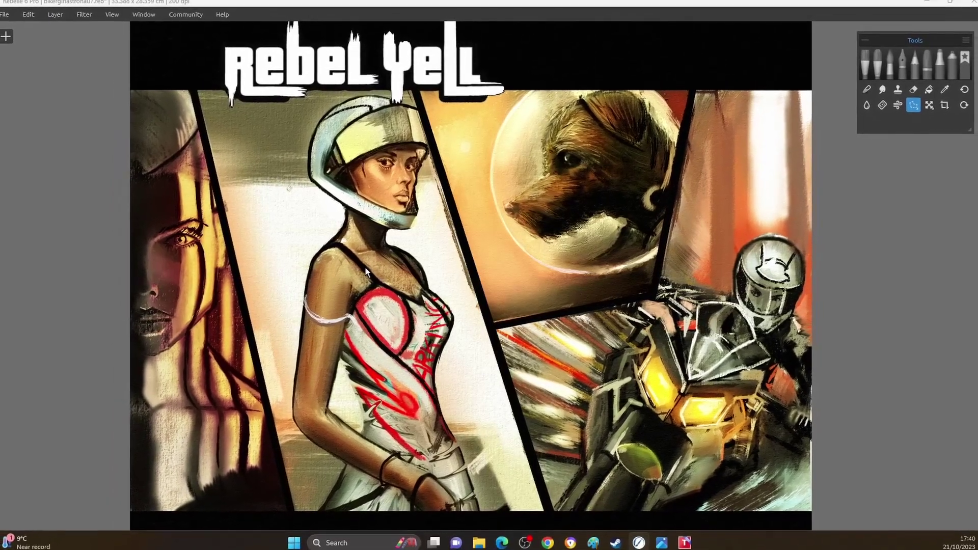
- Preview a steep, high-contrast S-shaped tone curve in Curves
left_click(96, 19)
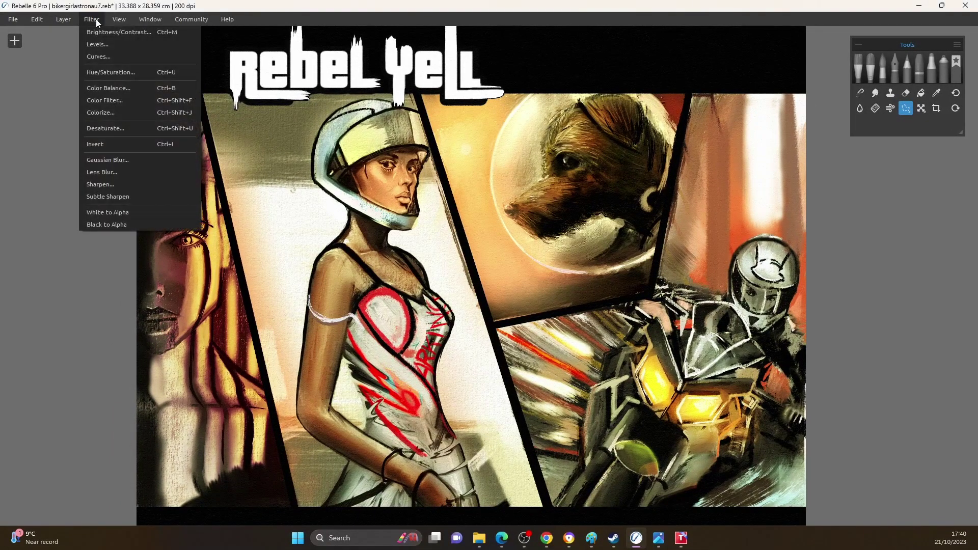
left_click(116, 59)
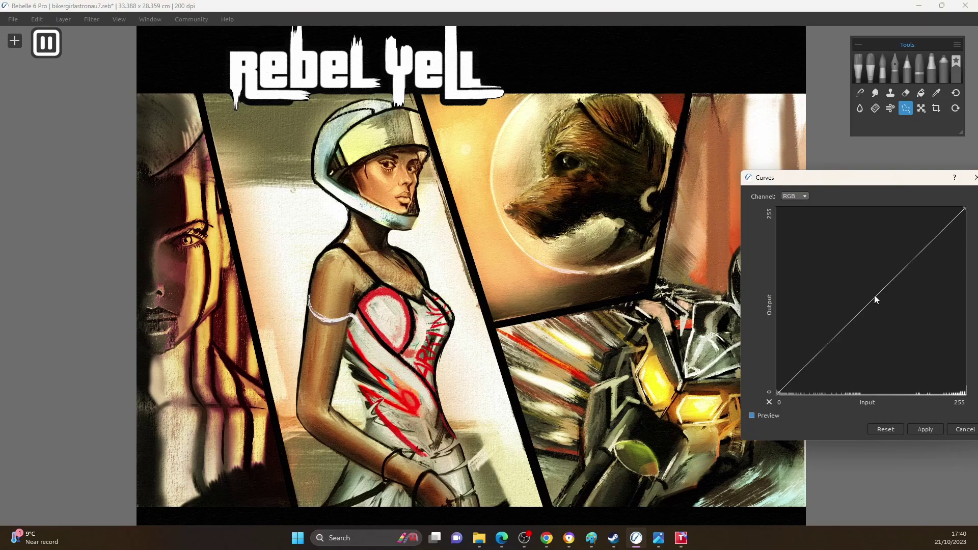
left_click_drag(845, 179, 719, 202)
left_click(712, 346)
left_click(748, 273)
left_click_drag(748, 273, 819, 234)
left_click_drag(706, 351, 845, 408)
left_click_drag(735, 207, 878, 226)
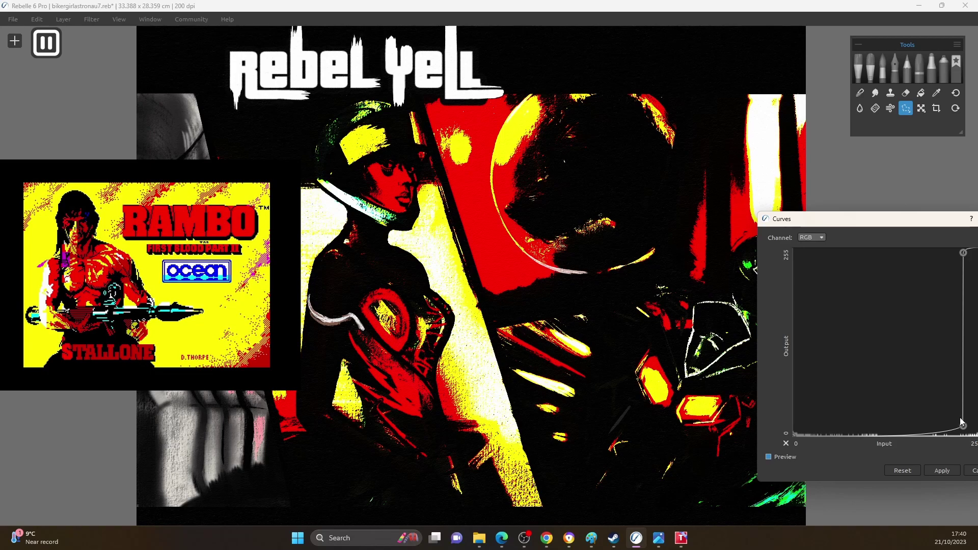
mouse_move(963, 422)
left_mouse_down()
mouse_move(924, 383)
mouse_move(950, 437)
mouse_move(963, 436)
left_mouse_up()
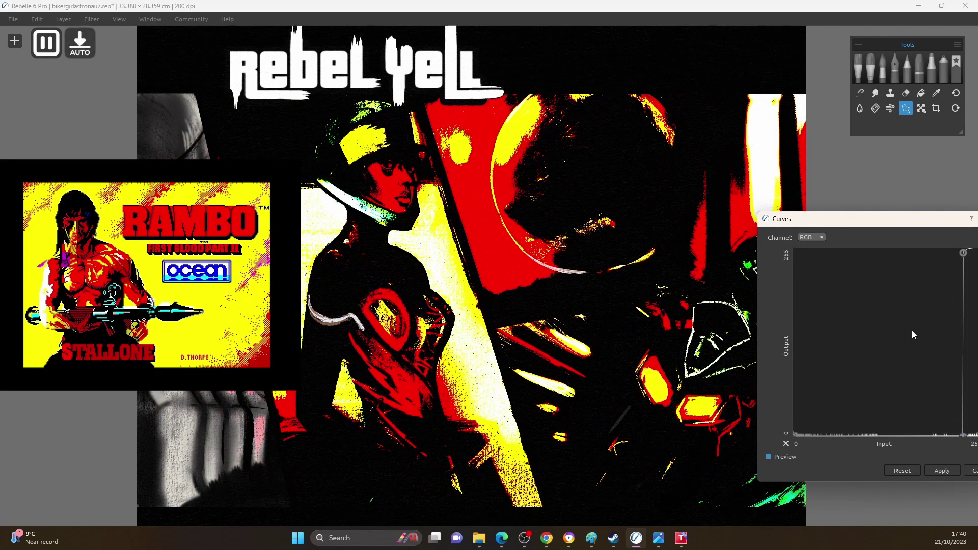
- Cancel the curves, restore the side panels and switch to the Font Meme GTA generator
left_click(972, 471)
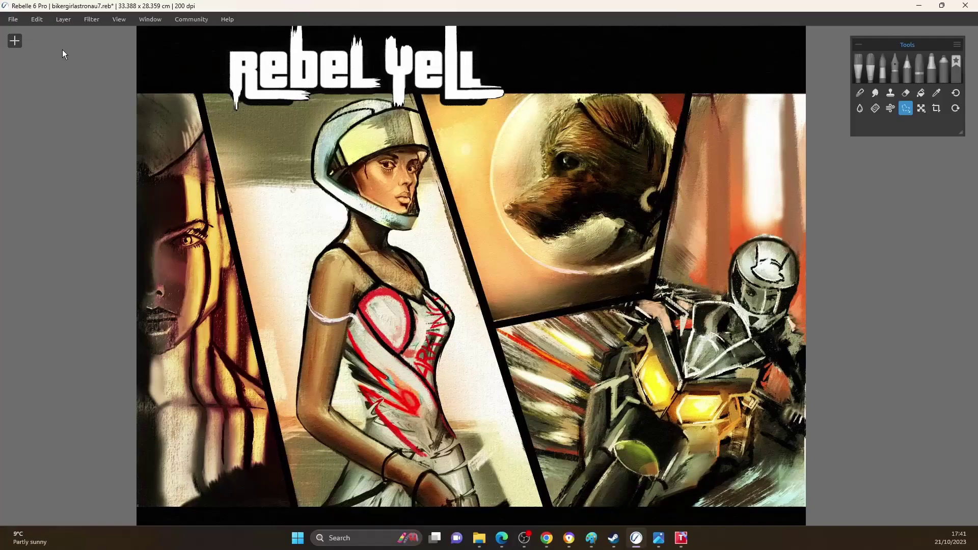
key("Tab")
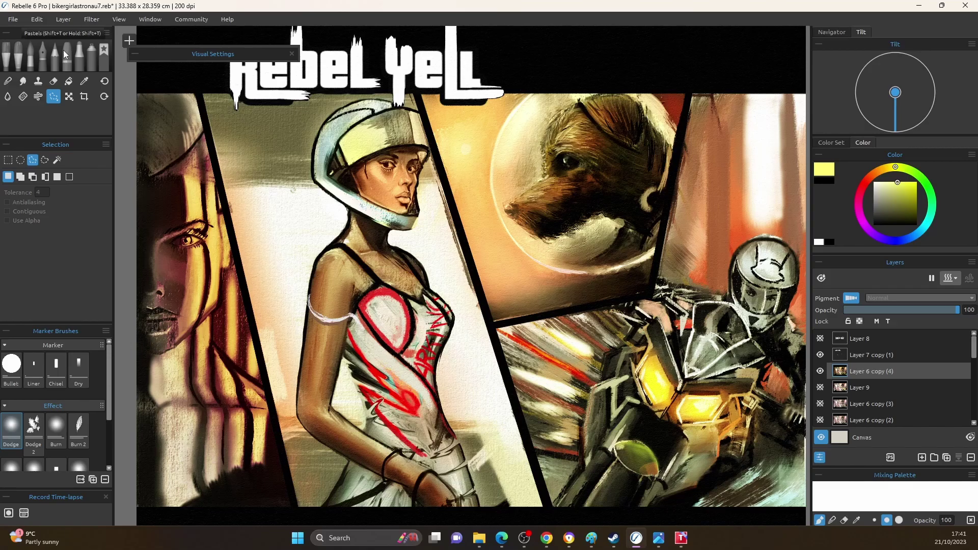
key("alt+Tab")
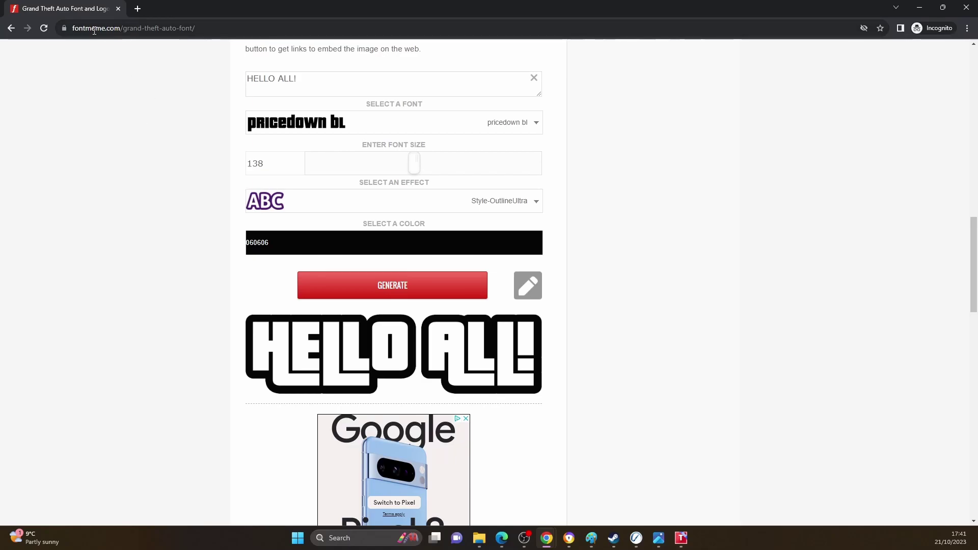
- Scroll through the Grand Theft Auto font page and check the font list, keeping pricedown bl
scroll(229, 240, "up", 15)
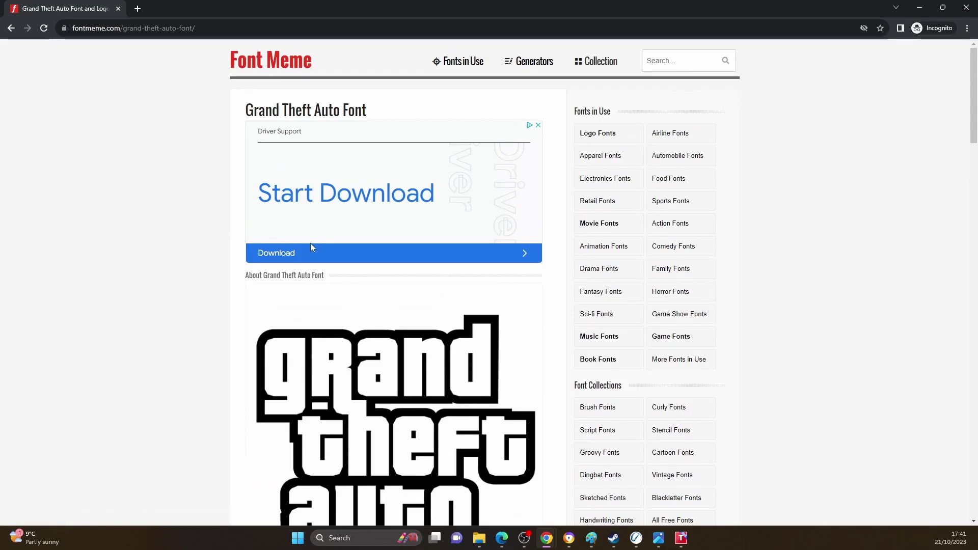
scroll(368, 278, "down", 3)
scroll(369, 281, "down", 4)
scroll(369, 278, "down", 4)
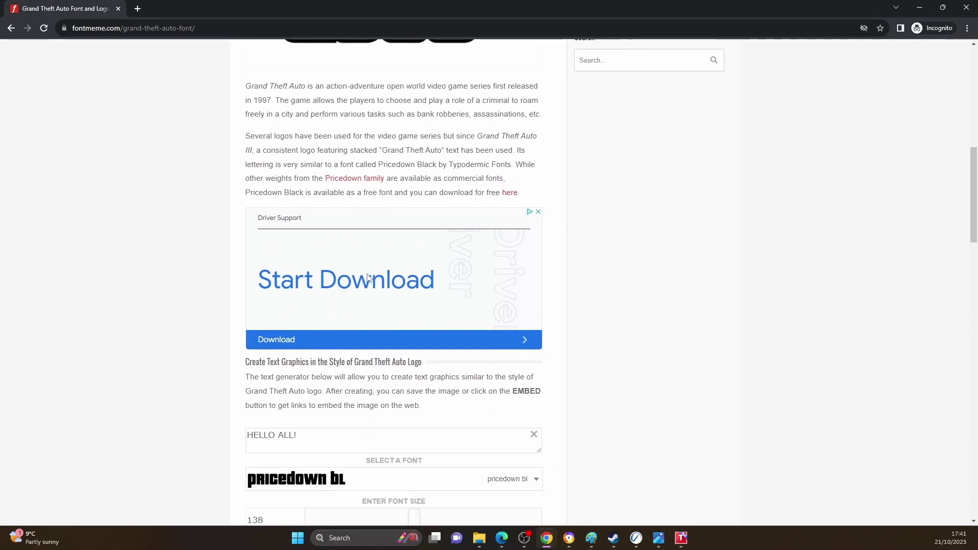
scroll(366, 275, "down", 1)
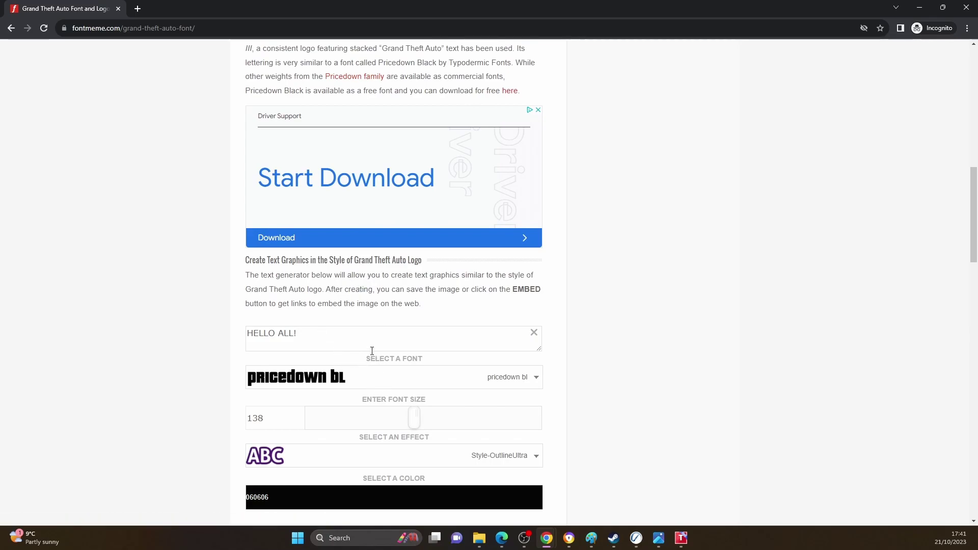
scroll(372, 351, "up", 1)
left_click(465, 432)
left_click(459, 434)
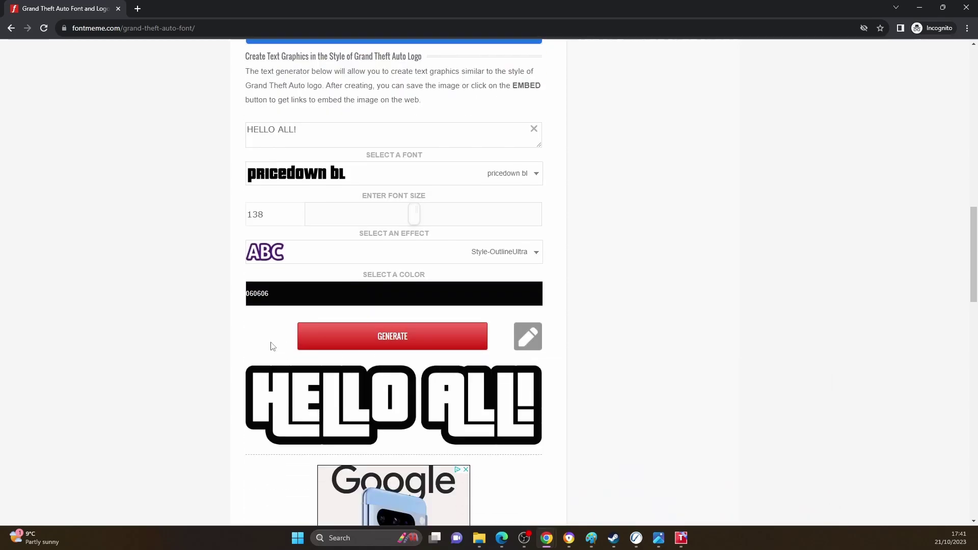
- Scroll back up and go to the Sci-fi Fonts category
scroll(342, 277, "up", 5)
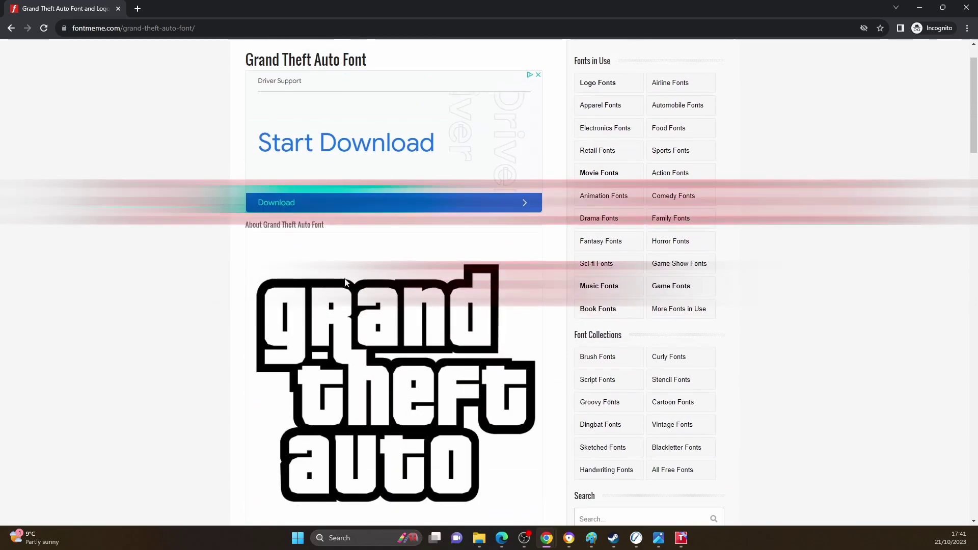
scroll(346, 282, "up", 1)
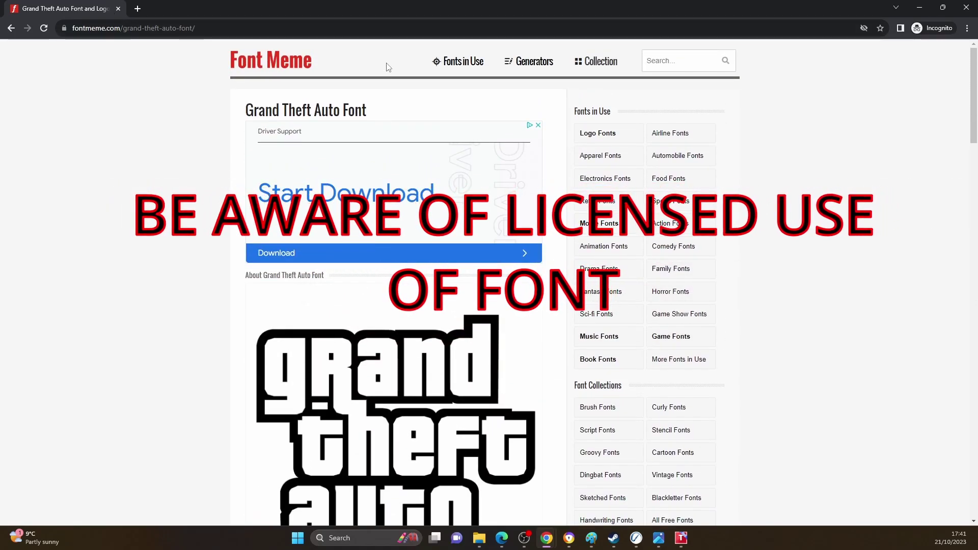
scroll(596, 285, "down", 1)
left_click(609, 261)
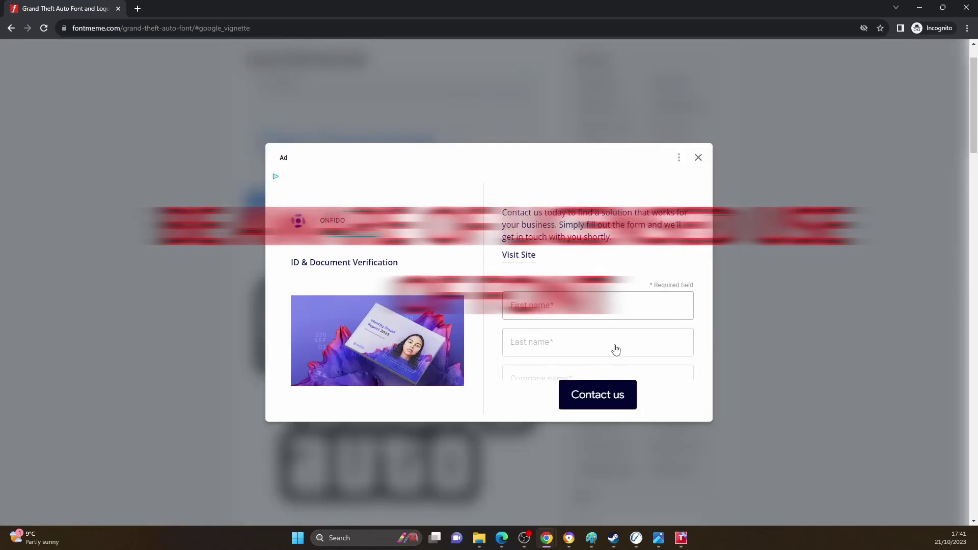
- Dismiss the pop-up ad and open the For All Mankind font page
left_click(698, 157)
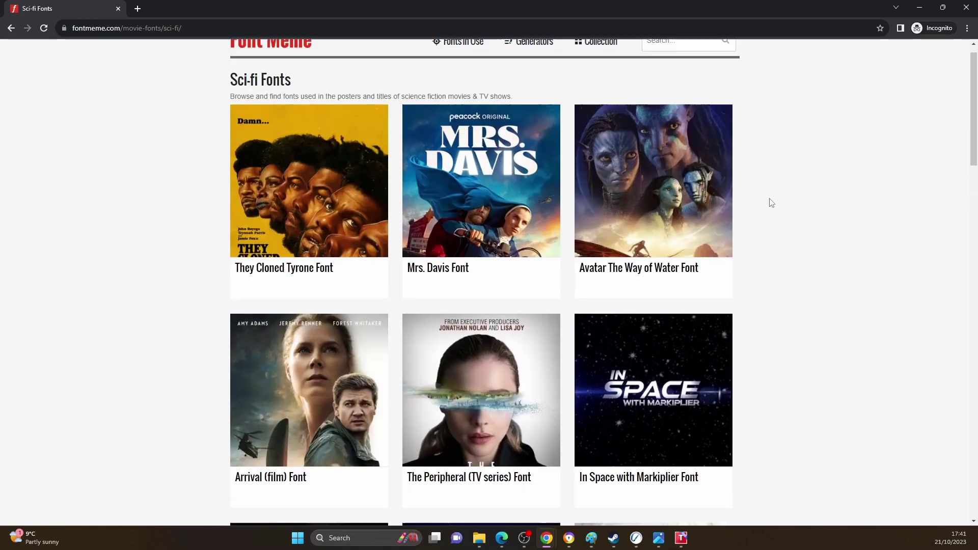
scroll(505, 295, "down", 4)
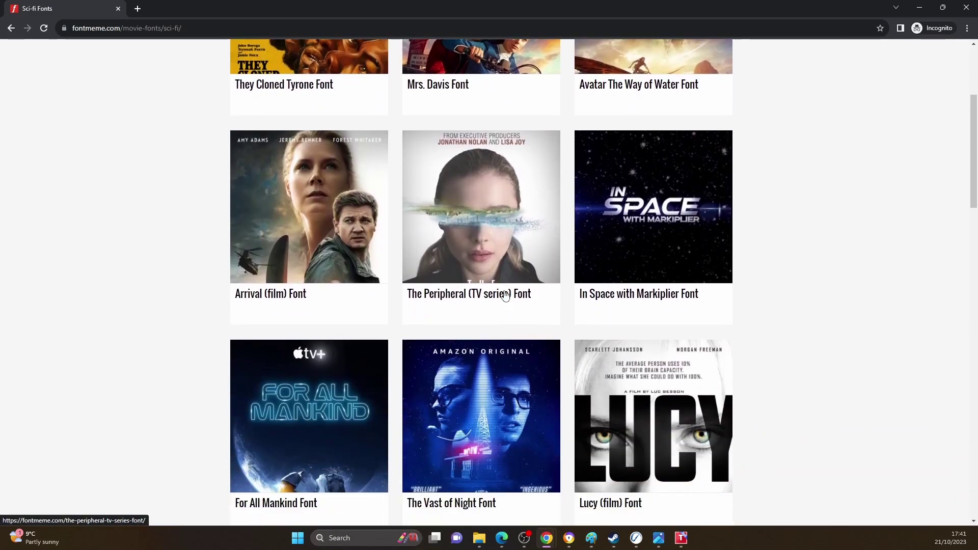
scroll(505, 296, "down", 4)
left_click(328, 265)
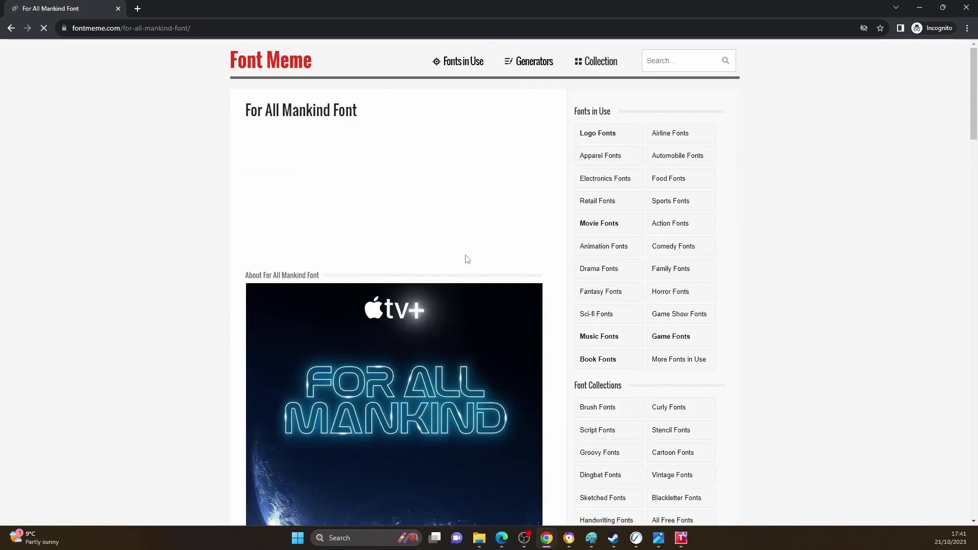
- Replace the sample text HELLO ALL! with 'HI GUYS' and generate the NeonOutline graphic
scroll(466, 249, "down", 15)
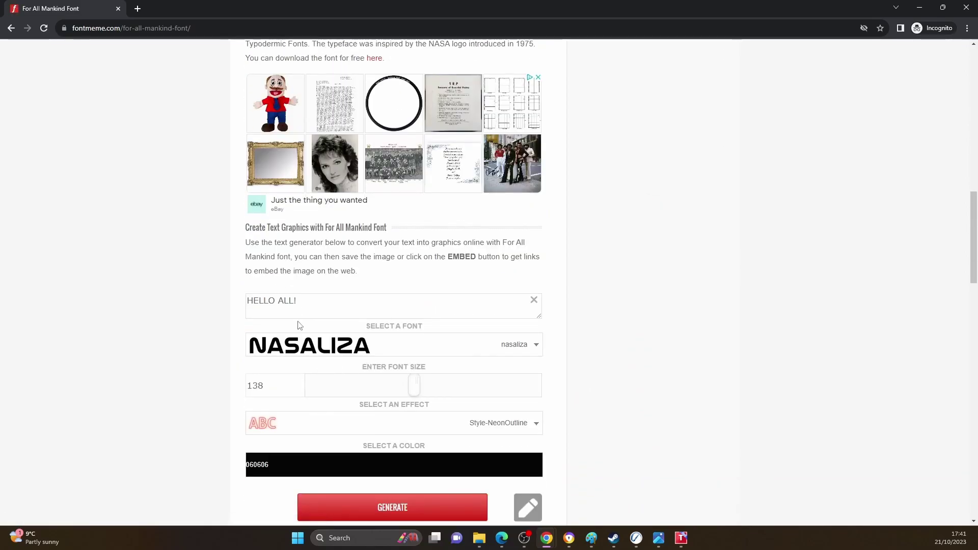
left_click_drag(308, 302, 240, 301)
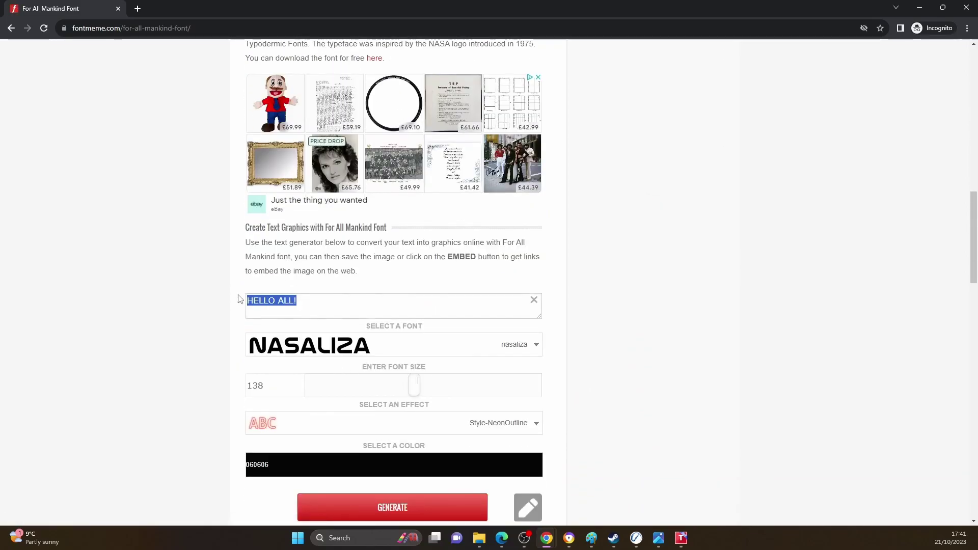
type("HI GUYS")
left_click_drag(415, 387, 436, 388)
scroll(436, 389, "down", 3)
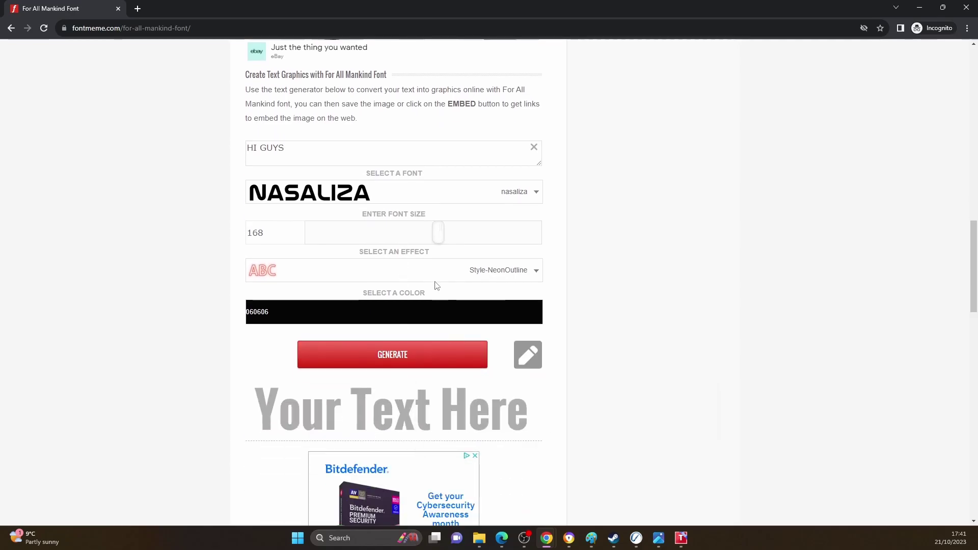
left_click(423, 360)
- Copy the generated HI GUYS image from its right-click menu
scroll(443, 371, "down", 5)
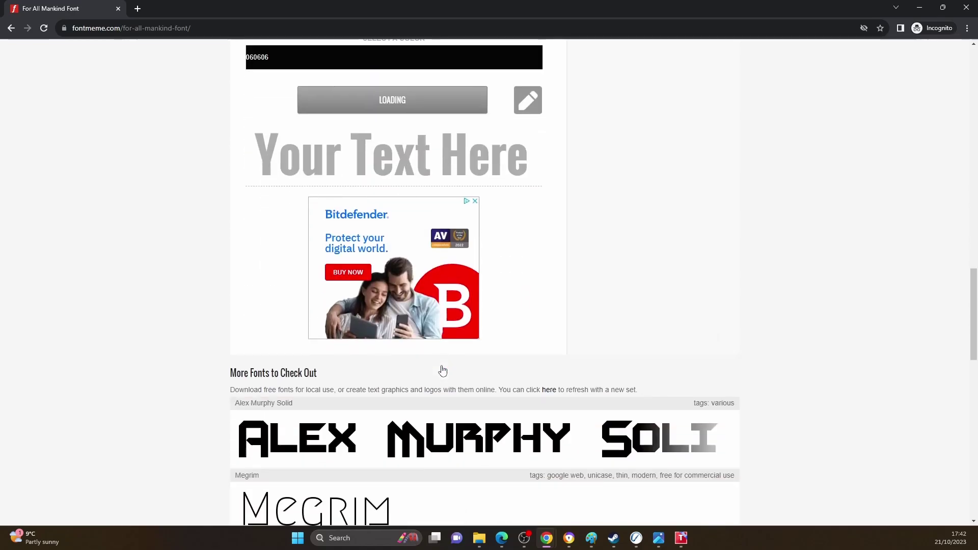
scroll(441, 378, "up", 3)
mouse_move(477, 331)
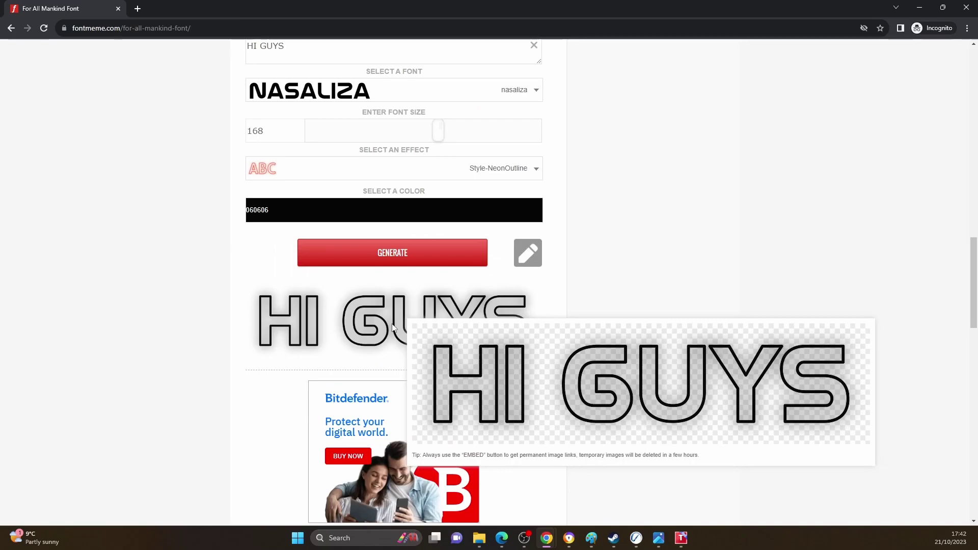
right_click(427, 316)
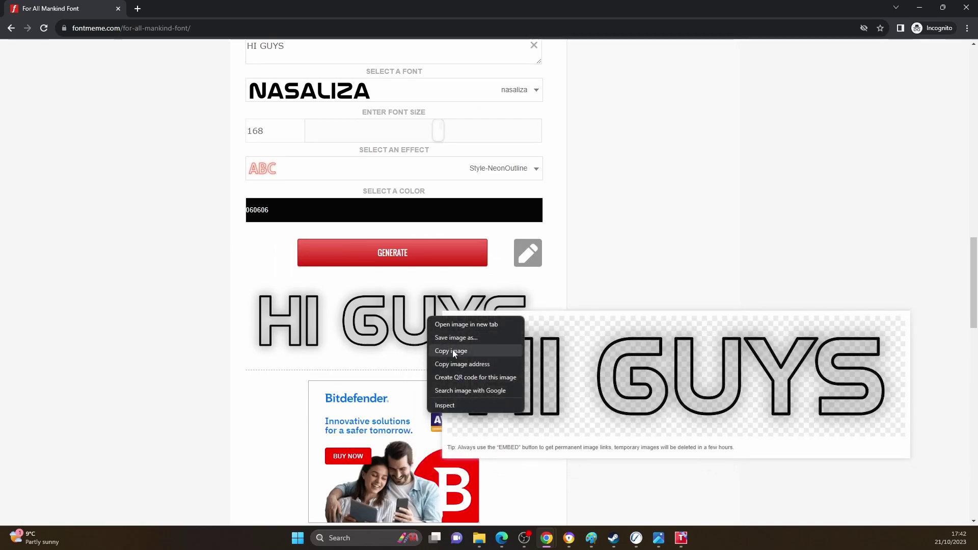
right_click(348, 322)
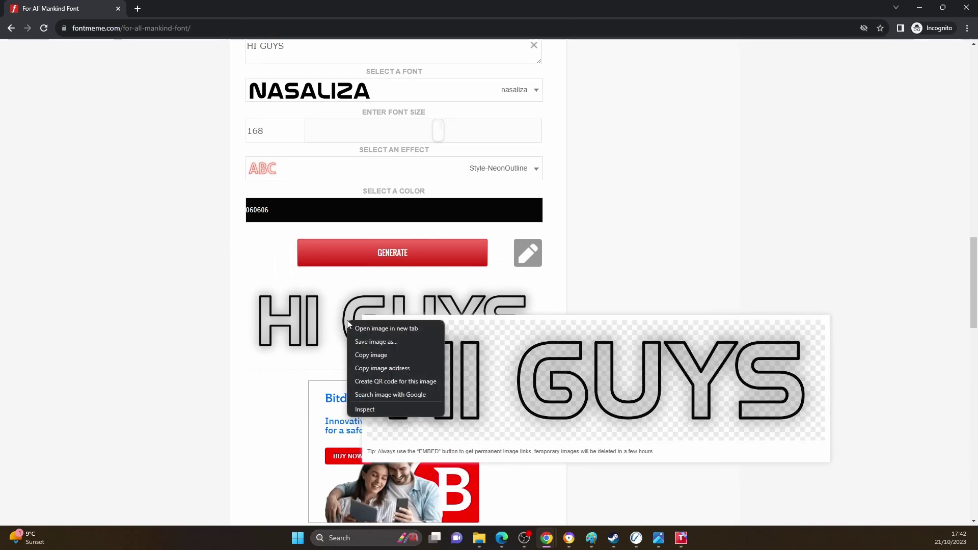
left_click(377, 355)
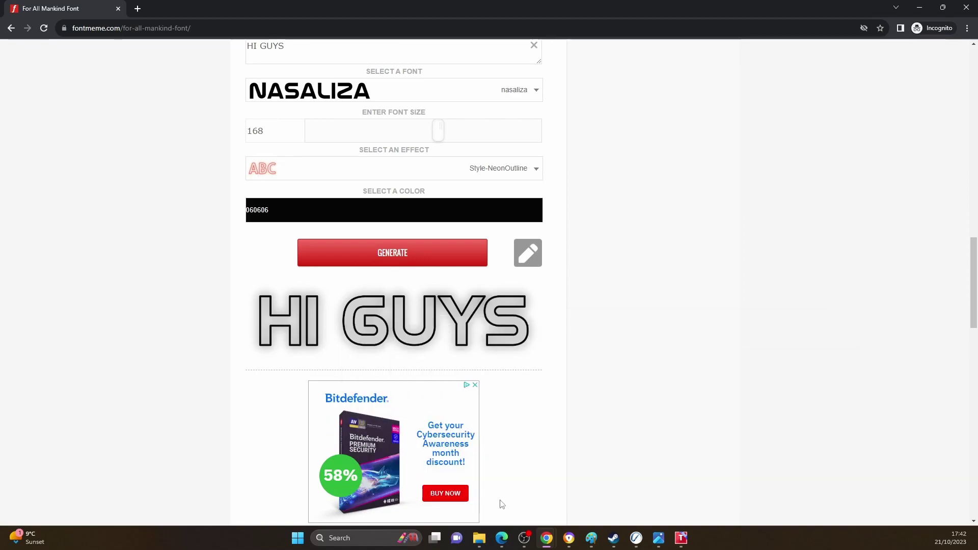
- Paste the HI GUYS outline image into Rebelle and place it across the astronaut's chest as Layer 10
left_click(636, 538)
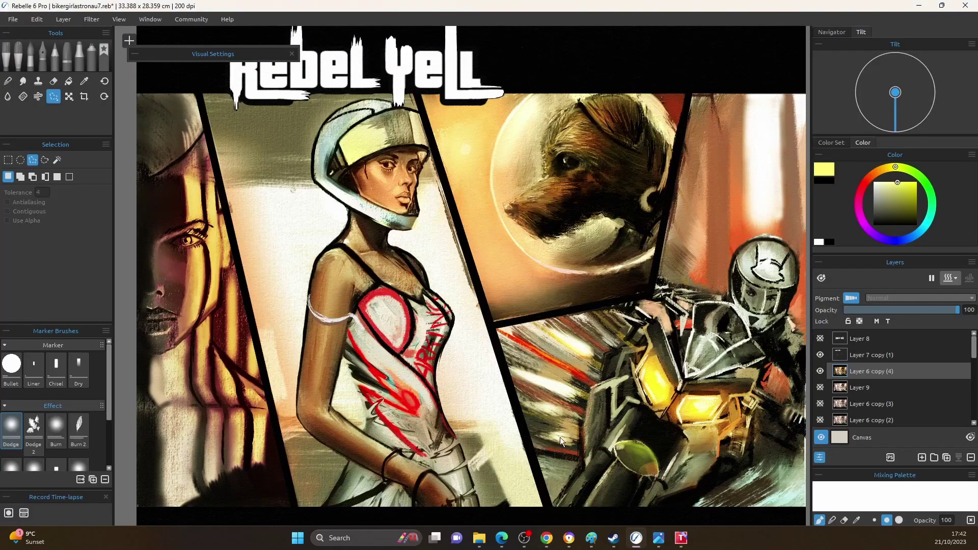
key("ctrl+v")
left_click_drag(442, 274, 462, 277)
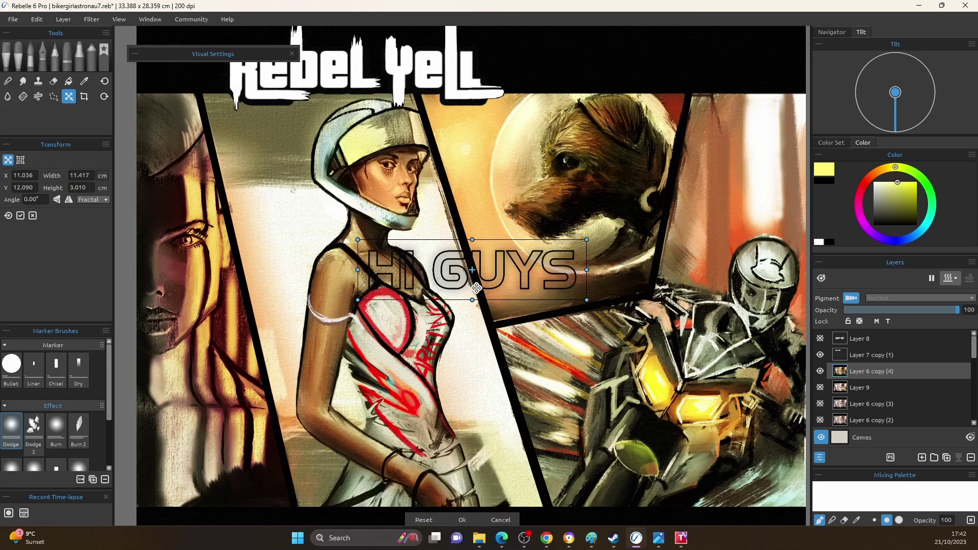
left_click_drag(476, 288, 463, 291)
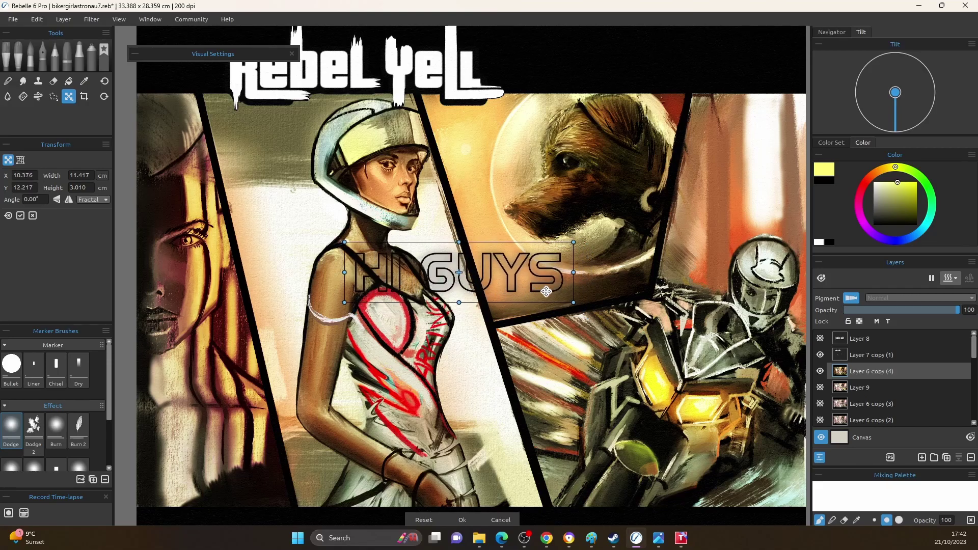
key("Return")
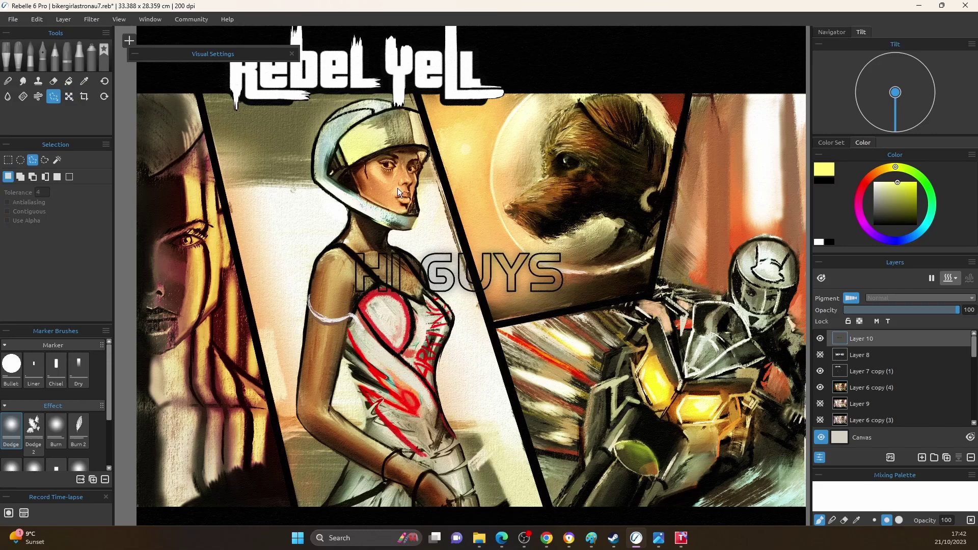
- Invert Layer 10 so HI GUYS becomes a white outline, then move it to the lower left
left_click(91, 19)
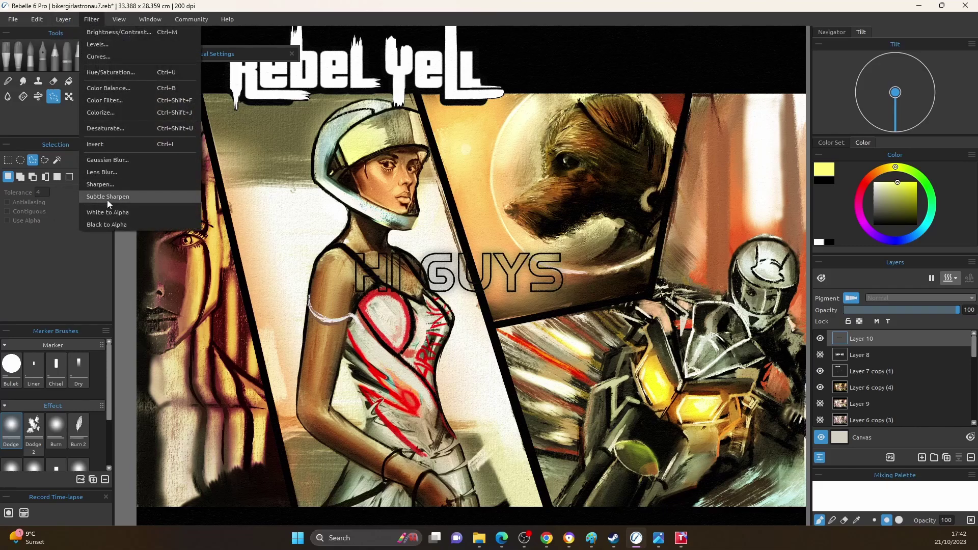
left_click(114, 145)
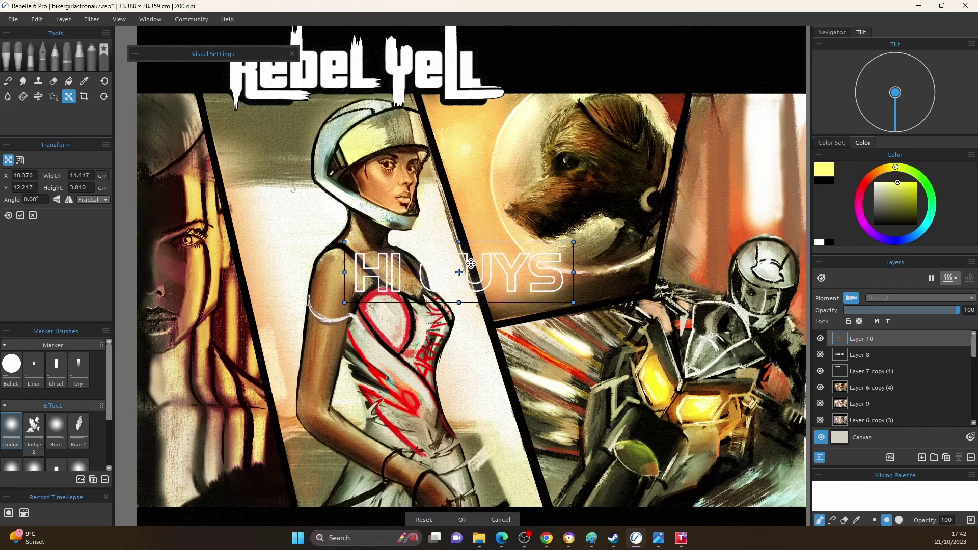
left_click_drag(471, 265, 297, 427)
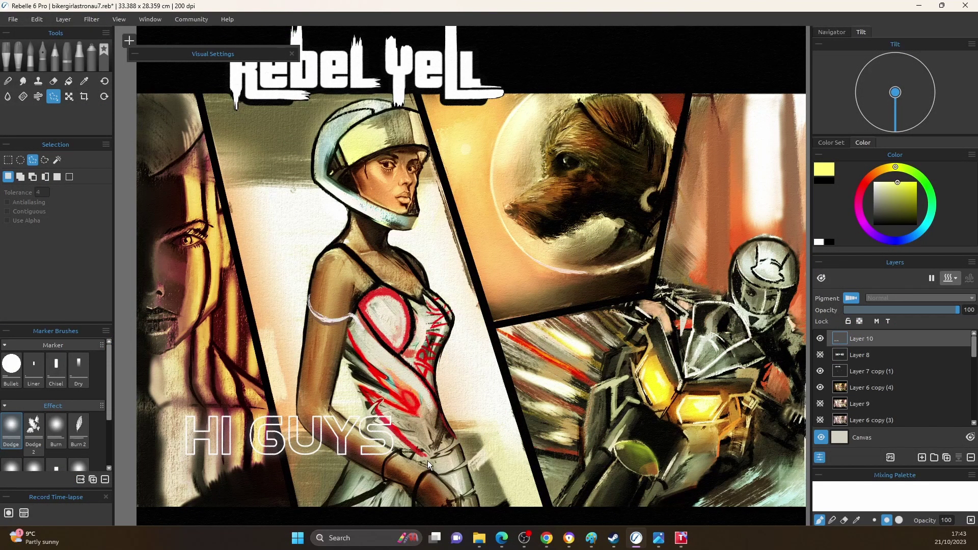
- Hide and restore the docked panels twice with Tab to free up canvas space
key("Tab")
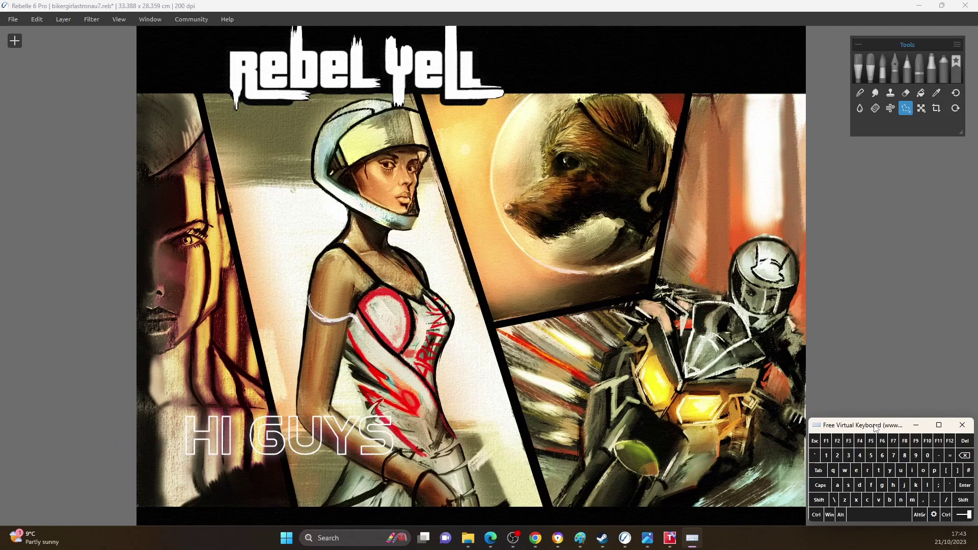
key("Tab")
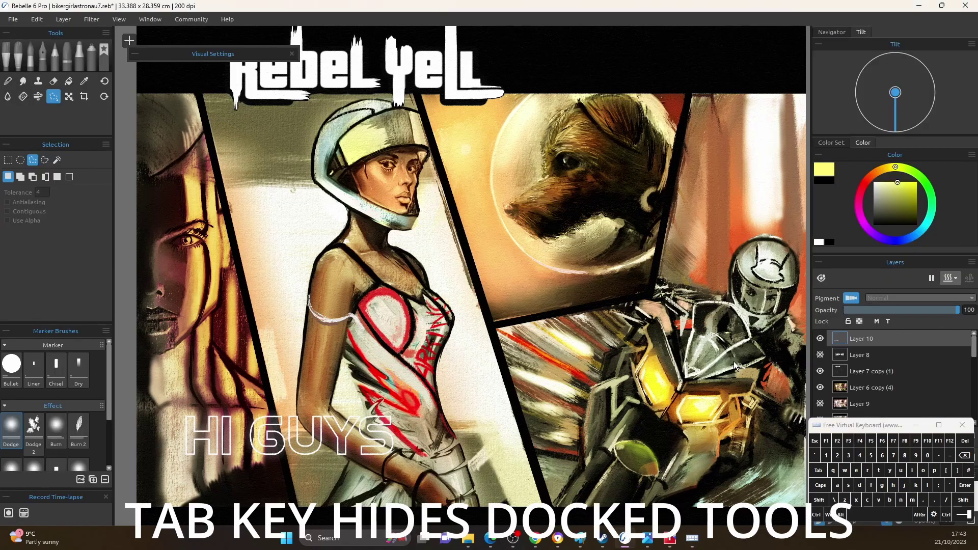
key("Tab")
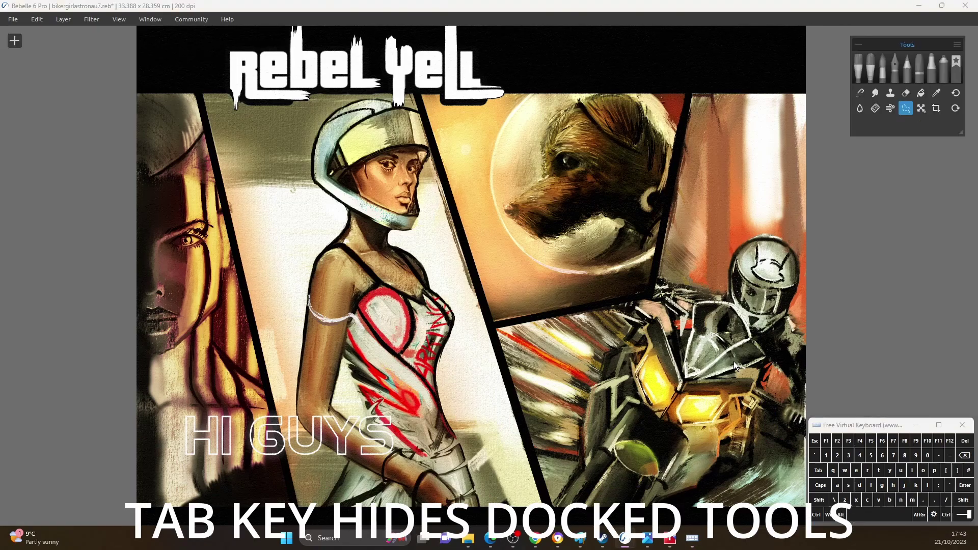
key("Tab")
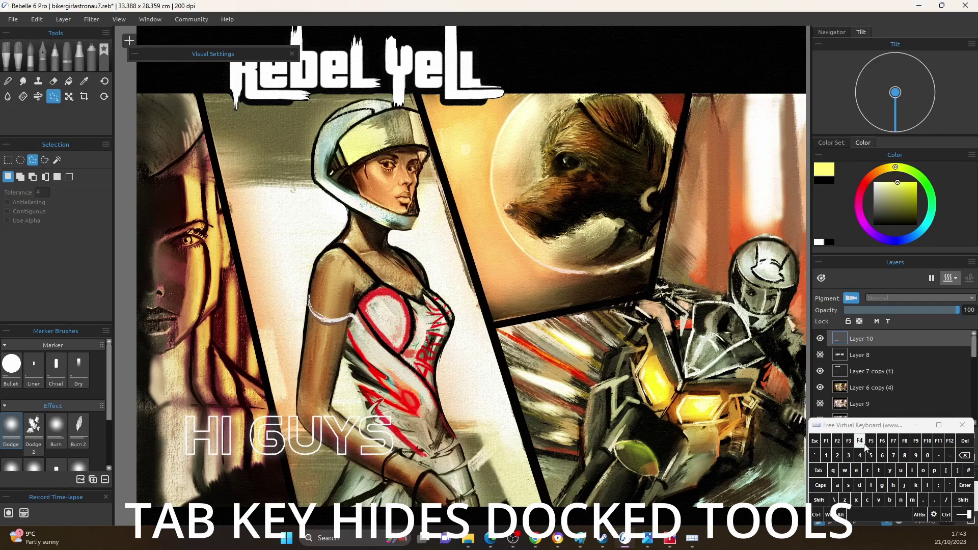
- Cycle the floating panel through brush, selection, brush creator, layers and marker brushes, then restore all panels
left_click(870, 441)
left_click(870, 441)
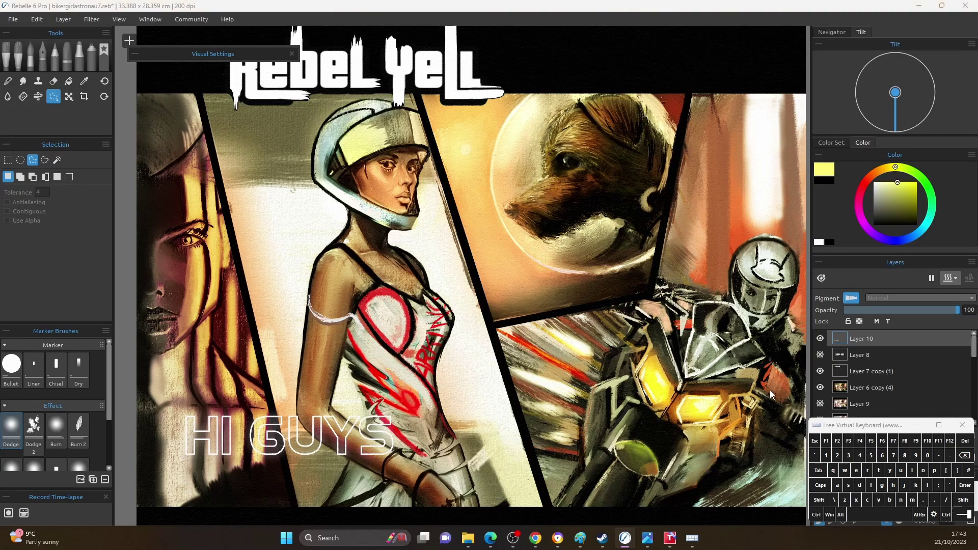
left_click(861, 441)
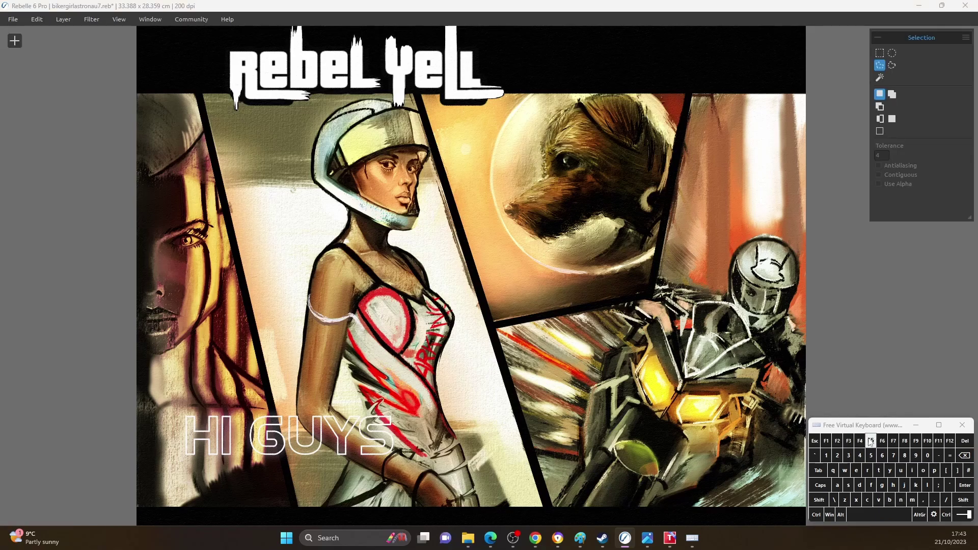
left_click(871, 441)
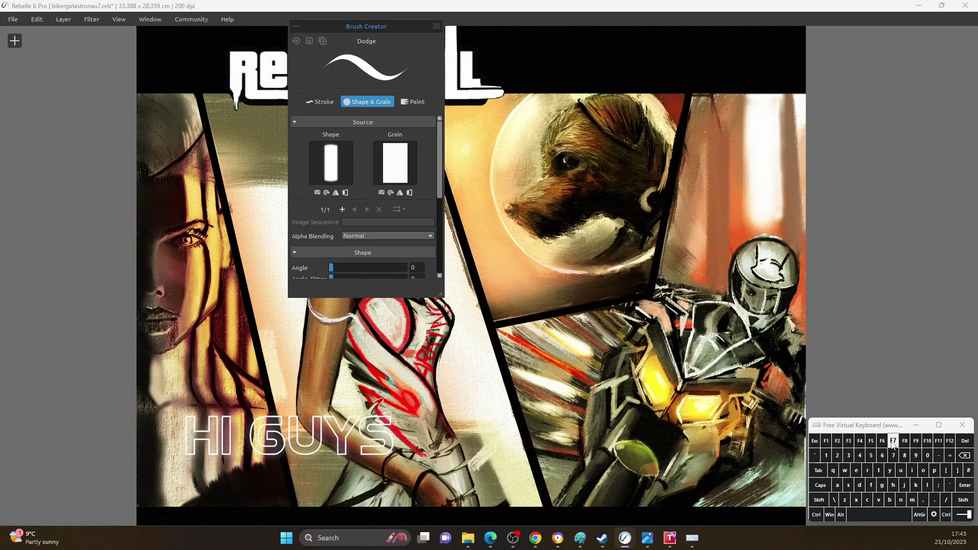
left_click(894, 441)
left_click(906, 441)
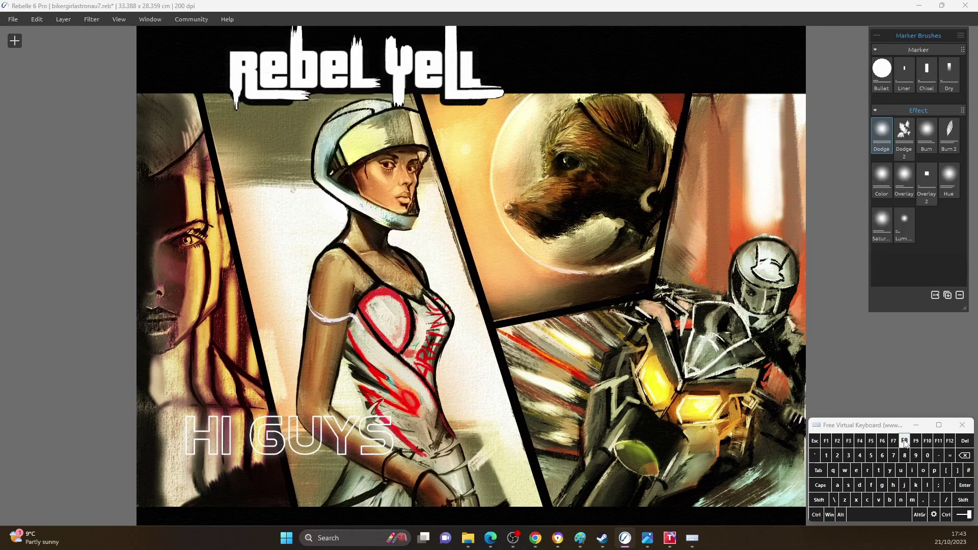
left_click(894, 441)
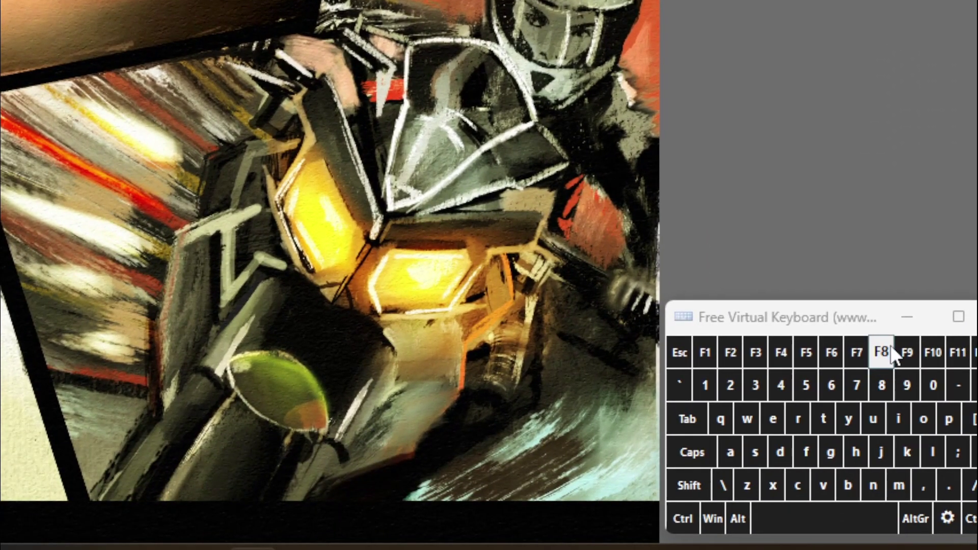
left_click(893, 351)
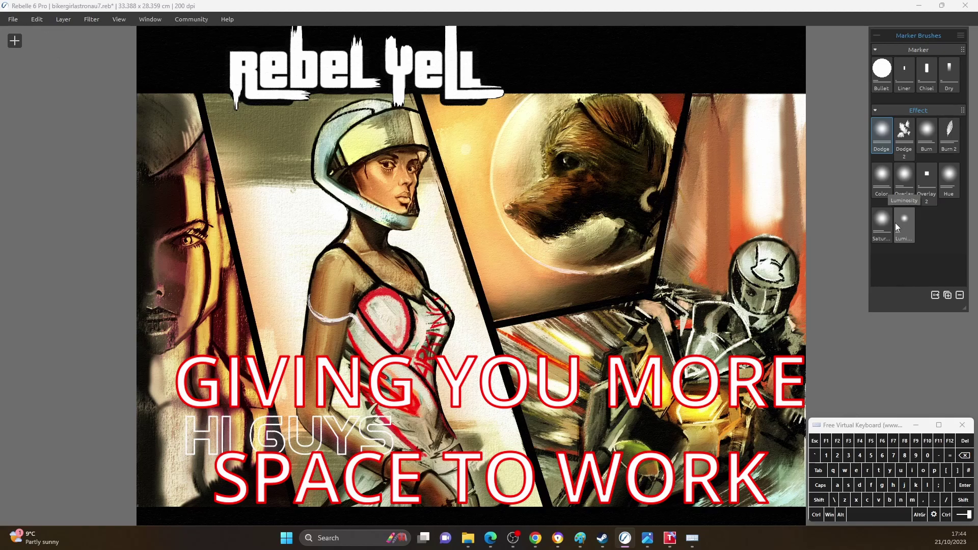
key("Tab")
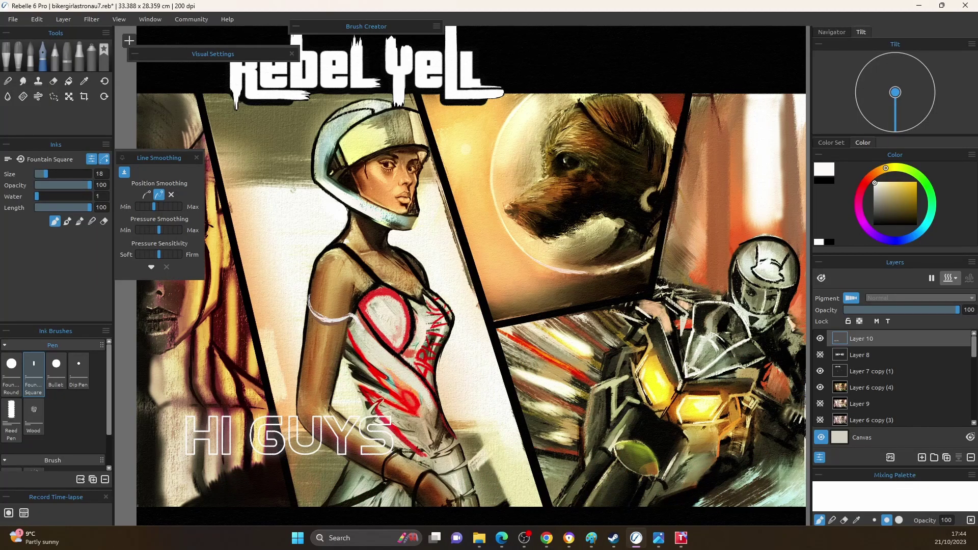
- Brighten the motorbike headlight with yellow Dodge marker strokes at sizes 80 and 100
left_click(84, 57)
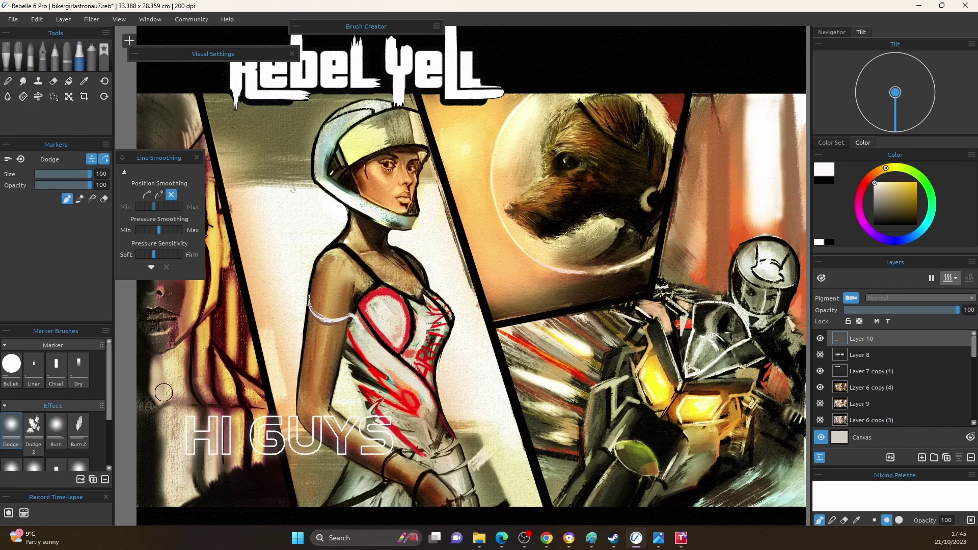
left_click(657, 377, "alt")
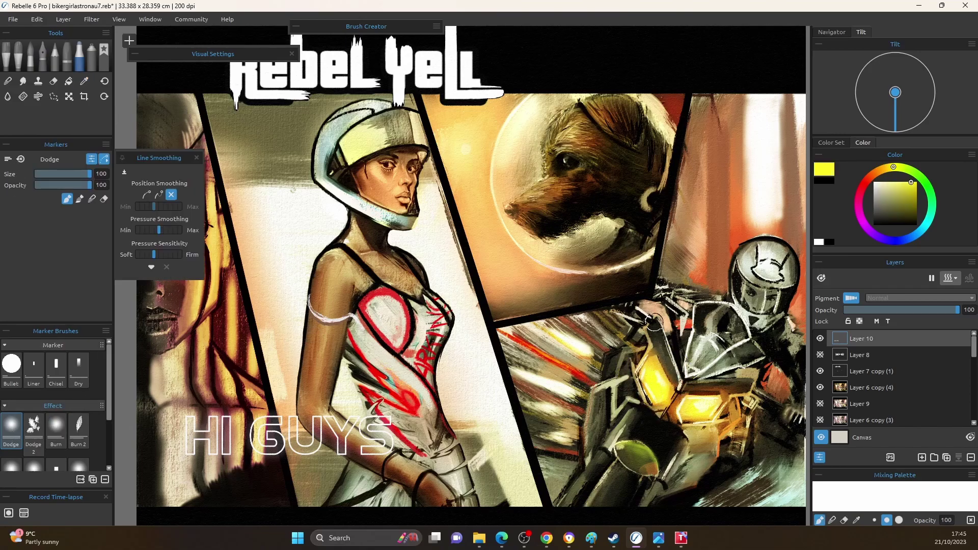
key("bracketleft")
key("bracketleft")
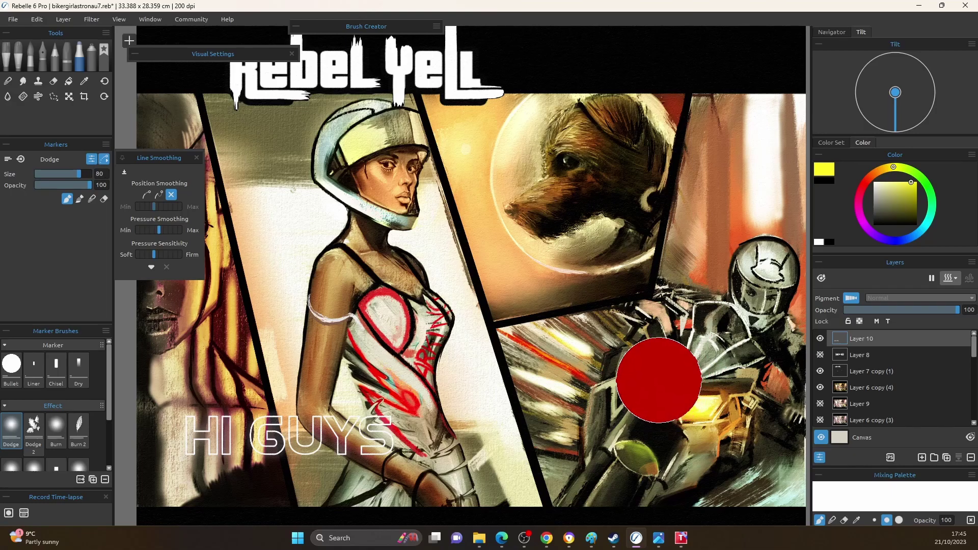
mouse_move(666, 371)
left_mouse_down()
mouse_move(631, 393)
mouse_move(637, 428)
mouse_move(637, 417)
left_mouse_up()
key("bracketright")
key("bracketright")
mouse_move(693, 407)
left_mouse_down()
mouse_move(703, 397)
mouse_move(713, 407)
mouse_move(739, 403)
mouse_move(711, 405)
left_mouse_up()
mouse_move(707, 457)
left_mouse_down()
mouse_move(709, 487)
mouse_move(700, 455)
mouse_move(732, 429)
left_mouse_up()
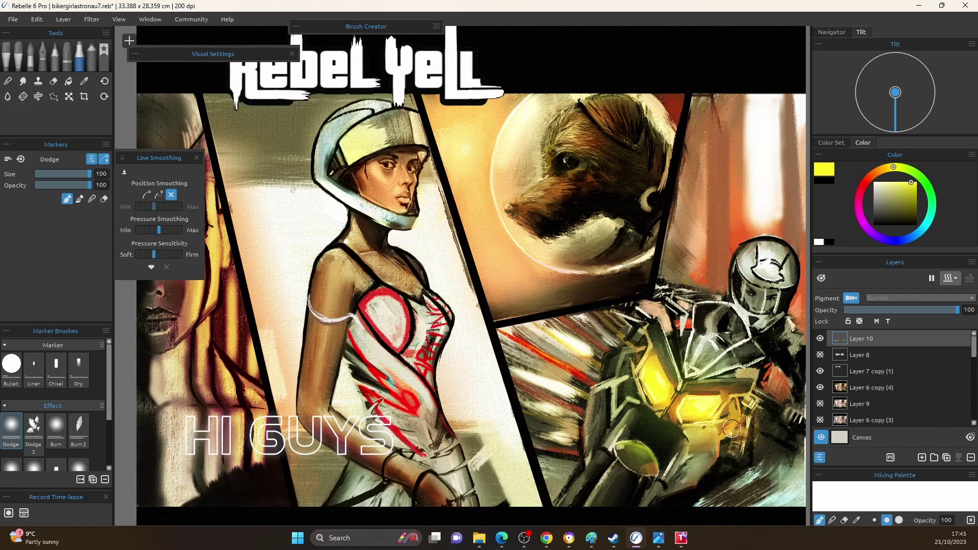